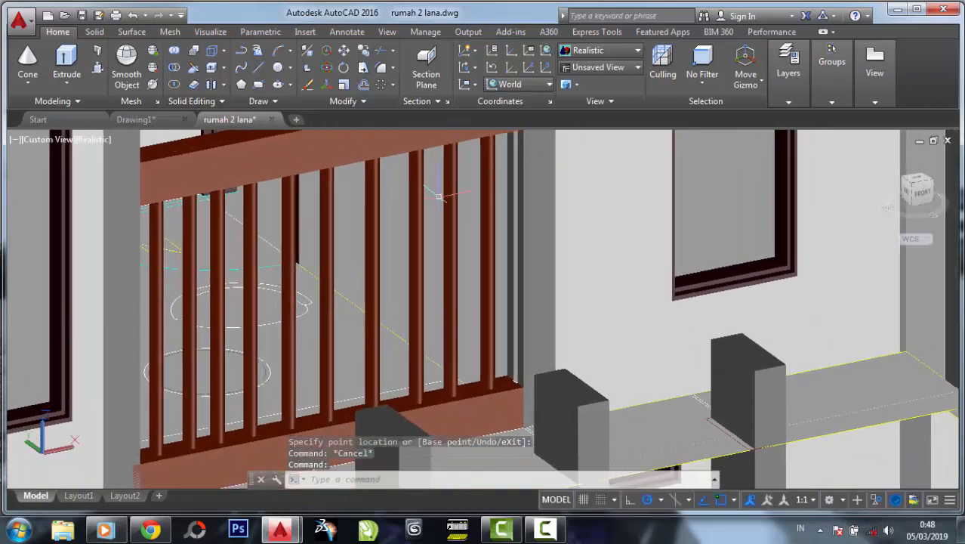
- Change the four solids forming the two terrace columns to Color 24
{"action": "middle_click_drag", "start_coordinate": [311, 327], "coordinate": [261, 145]}
{"action": "scroll", "coordinate": [240, 370], "scroll_direction": "down", "scroll_amount": 2}
{"action": "middle_click_drag", "start_coordinate": [426, 400], "coordinate": [389, 325]}
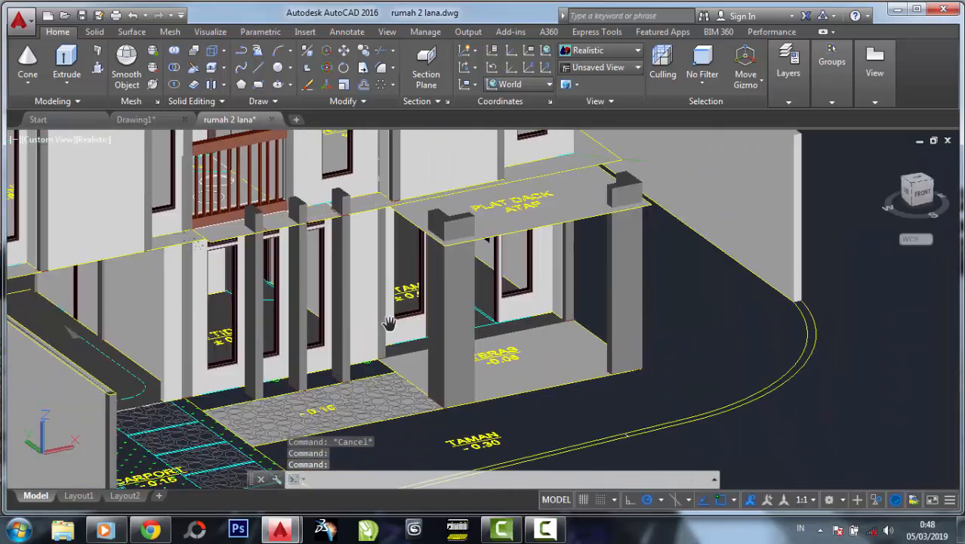
{"action": "scroll", "coordinate": [458, 337], "scroll_direction": "up", "scroll_amount": 2}
{"action": "left_click", "coordinate": [459, 338]}
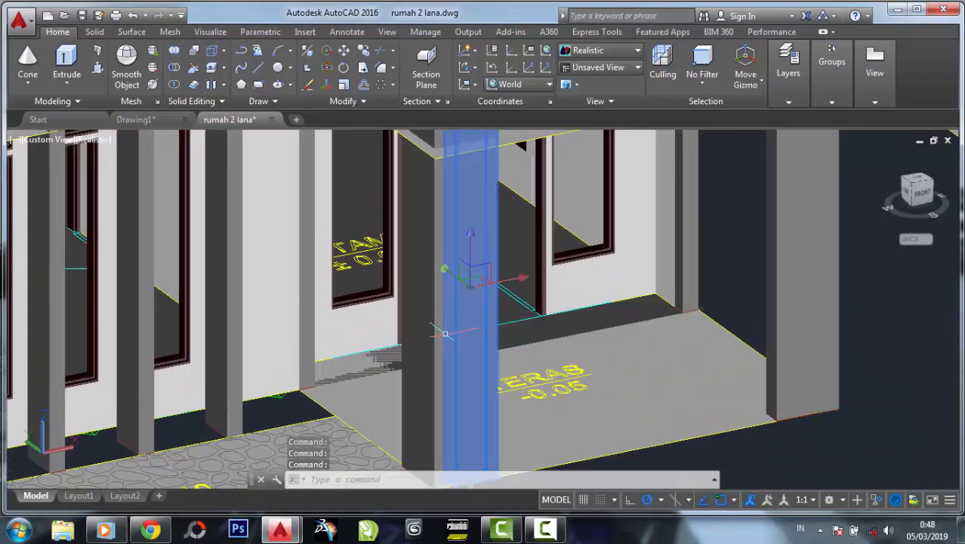
{"action": "left_click", "coordinate": [425, 332]}
{"action": "left_click", "coordinate": [810, 327]}
{"action": "double_click", "coordinate": [810, 327]}
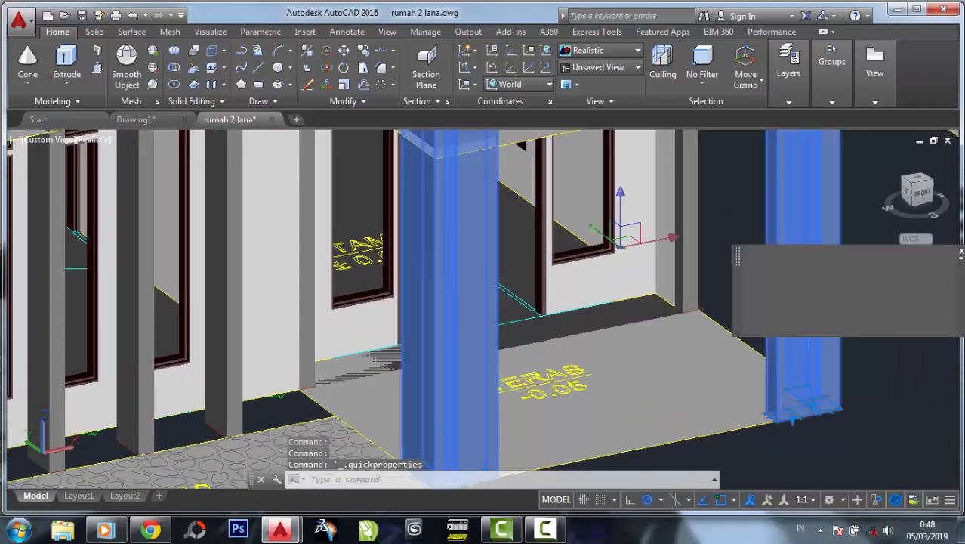
{"action": "left_click", "coordinate": [853, 273]}
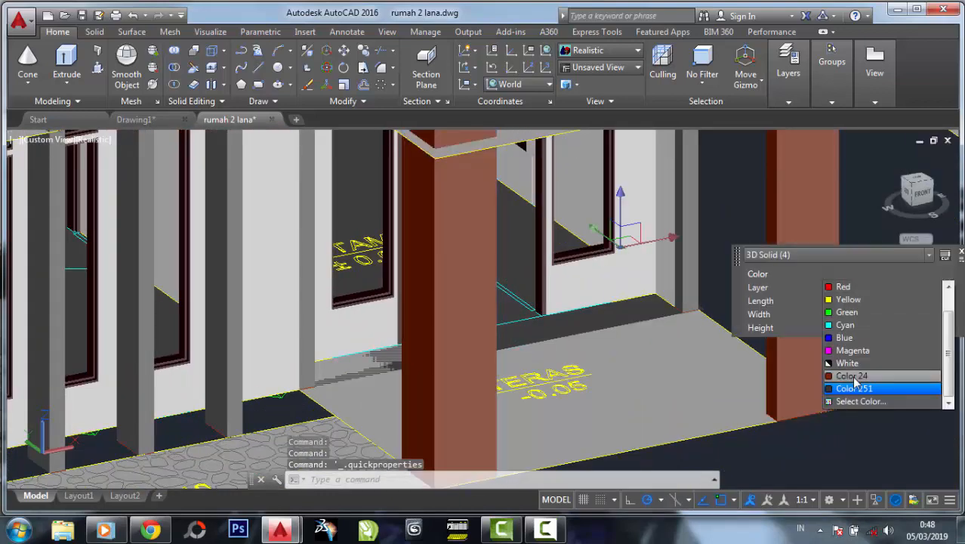
{"action": "left_click", "coordinate": [854, 376]}
{"action": "key", "text": "Escape"}
- Change the three slim columns in front of the ground-floor windows to Color 24
{"action": "scroll", "coordinate": [521, 328], "scroll_direction": "down", "scroll_amount": 3}
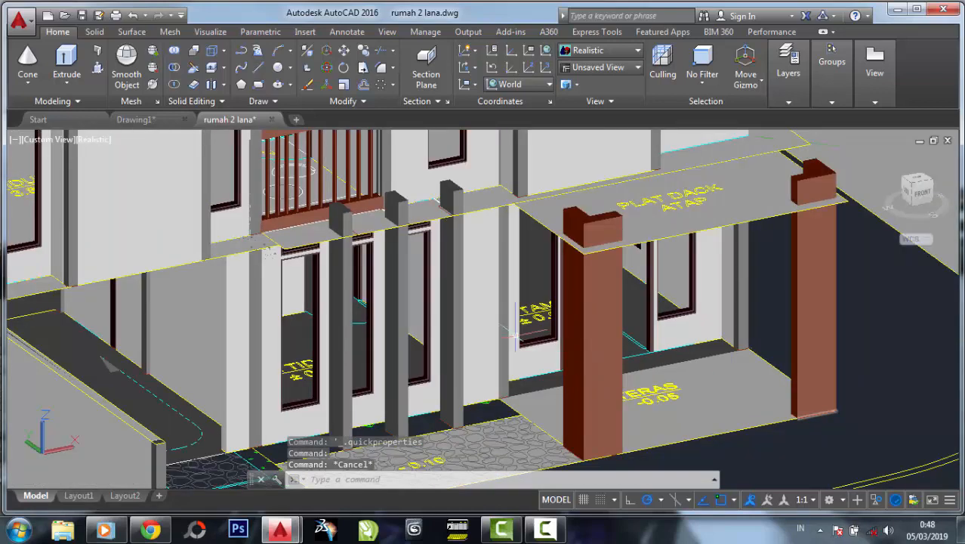
{"action": "left_click", "coordinate": [445, 248]}
{"action": "left_click", "coordinate": [397, 268]}
{"action": "left_click", "coordinate": [337, 314]}
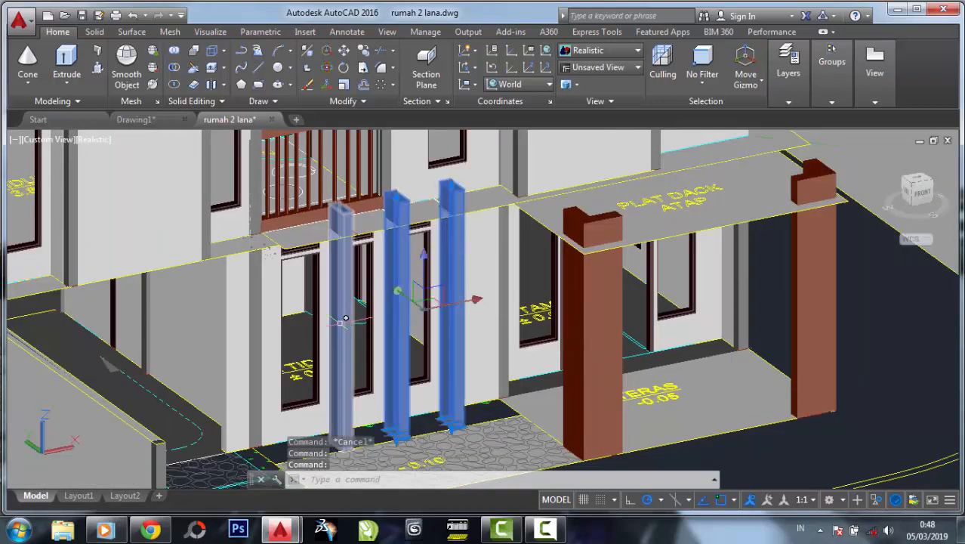
{"action": "left_click", "coordinate": [574, 230]}
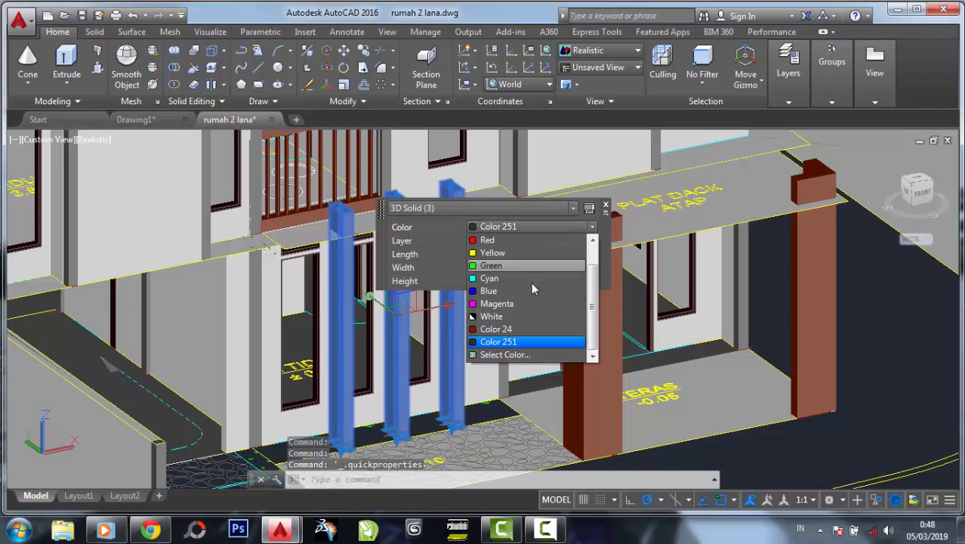
{"action": "left_click", "coordinate": [530, 328]}
{"action": "key", "text": "Escape"}
- Draw a solid cylinder beside the rear of the house, with a radius of about 1246 and a height of about 1772
{"action": "scroll", "coordinate": [323, 357], "scroll_direction": "down", "scroll_amount": 5}
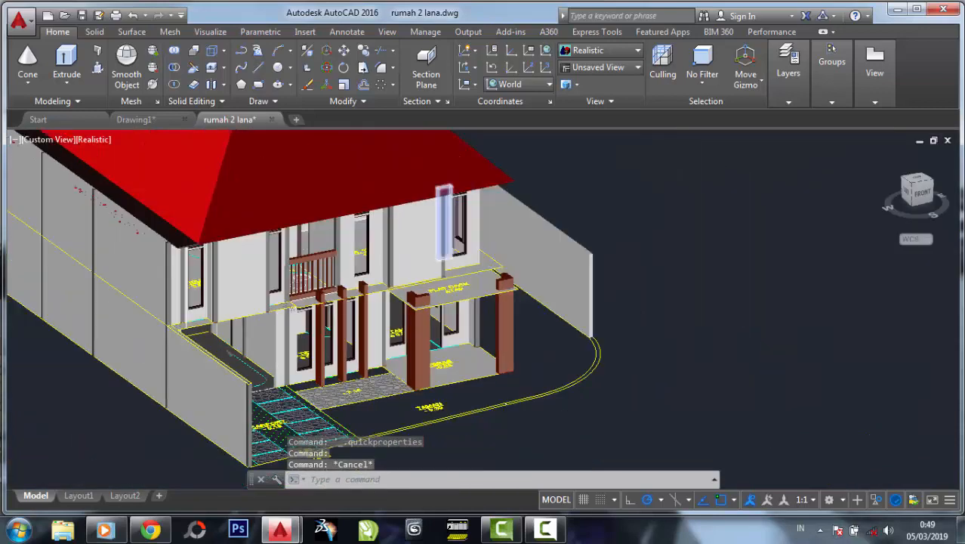
{"action": "scroll", "coordinate": [446, 224], "scroll_direction": "up", "scroll_amount": 2}
{"action": "middle_click_drag", "start_coordinate": [411, 265], "coordinate": [511, 240]}
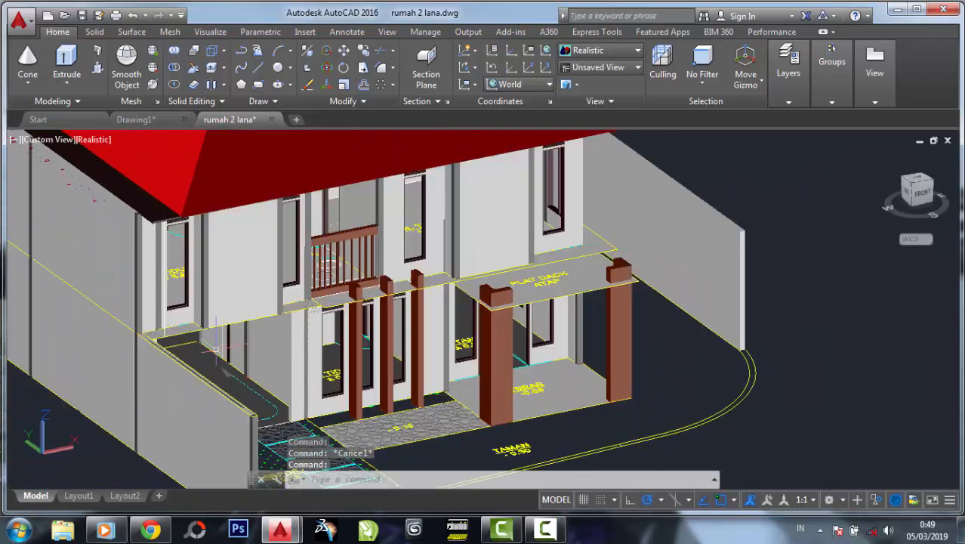
{"action": "middle_click_drag", "start_coordinate": [401, 299], "coordinate": [314, 299]}
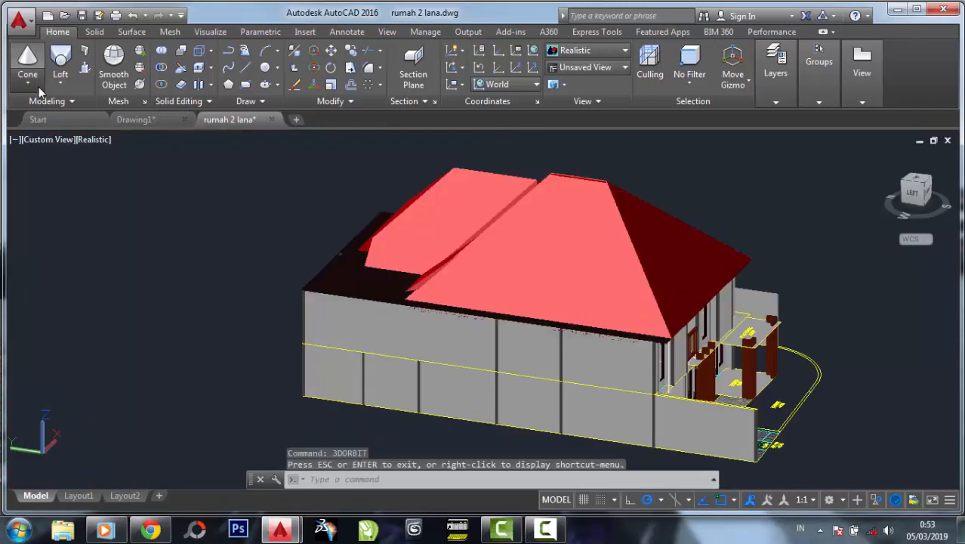
{"action": "left_click", "coordinate": [28, 78]}
{"action": "left_click", "coordinate": [38, 136]}
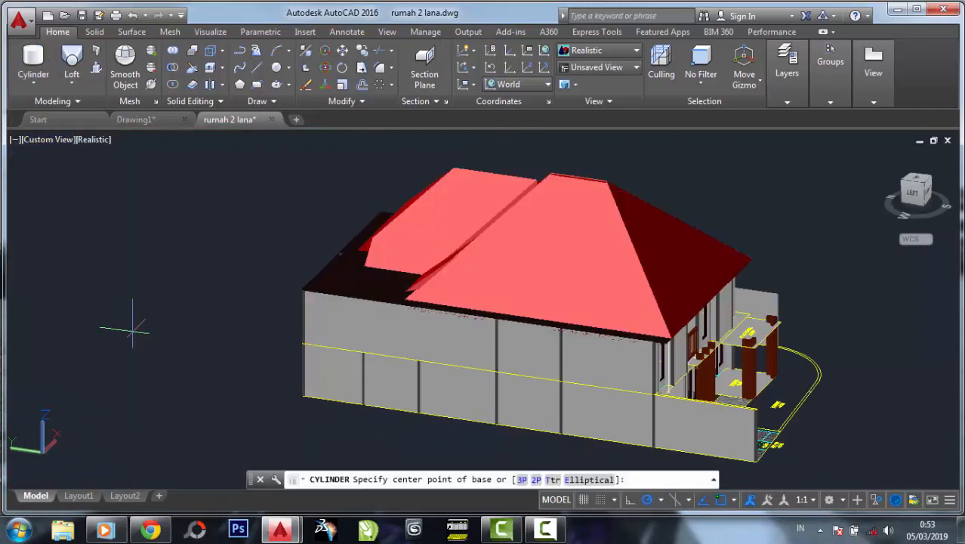
{"action": "left_click", "coordinate": [132, 329]}
{"action": "scroll", "coordinate": [130, 321], "scroll_direction": "up", "scroll_amount": 3}
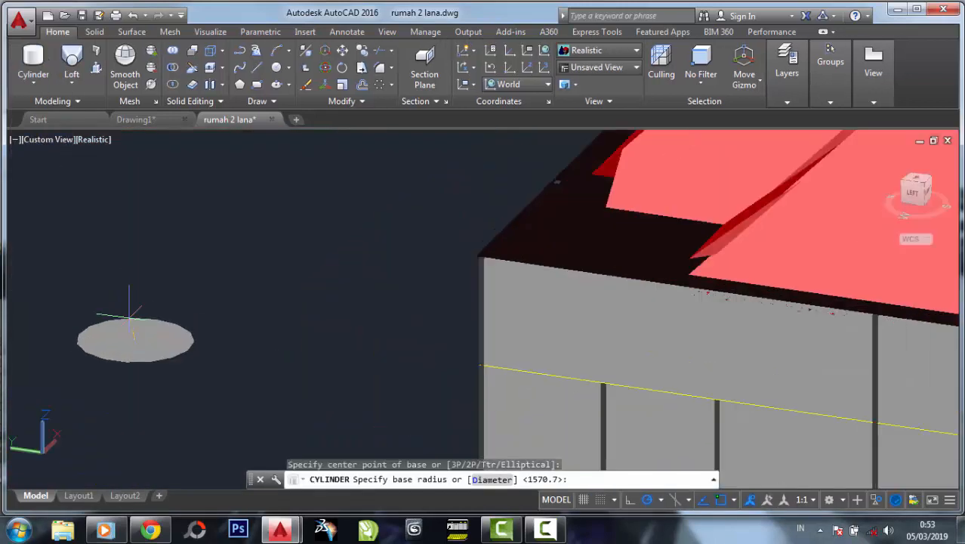
{"action": "left_click", "coordinate": [130, 303]}
{"action": "left_click", "coordinate": [130, 279]}
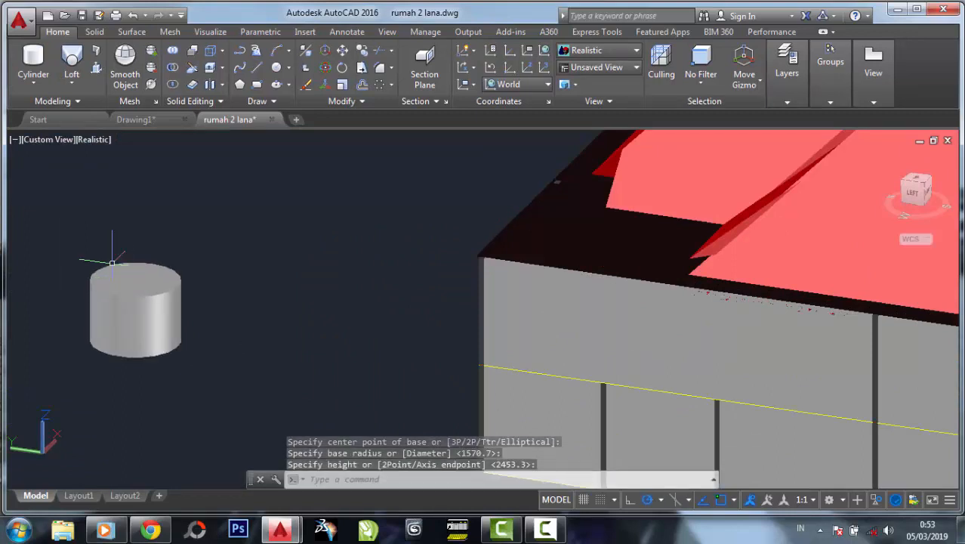
- Draw a cone centred on the cylinder's top face, with its base radius reaching the cylinder's edge
{"action": "scroll", "coordinate": [76, 239], "scroll_direction": "up", "scroll_amount": 2}
{"action": "left_click", "coordinate": [33, 83]}
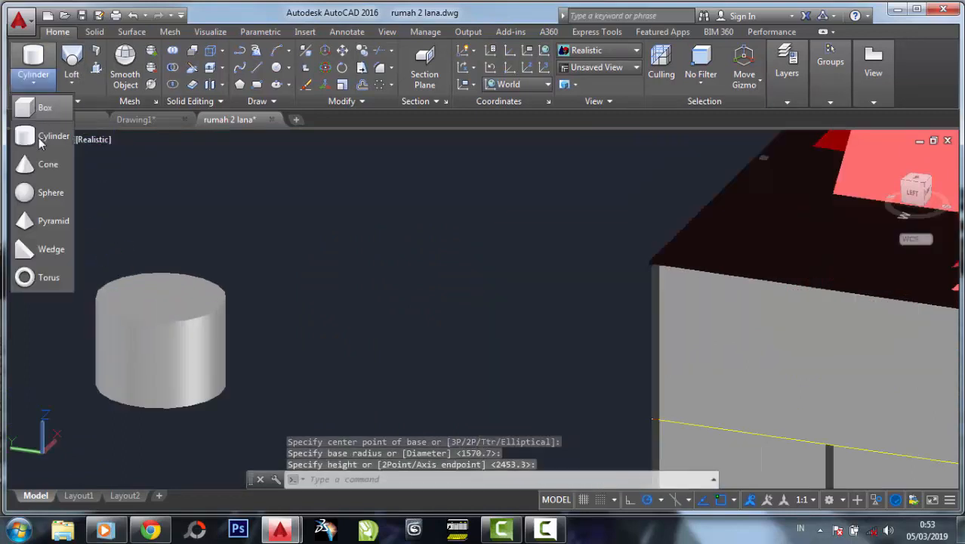
{"action": "left_click", "coordinate": [37, 167]}
{"action": "scroll", "coordinate": [108, 266], "scroll_direction": "up", "scroll_amount": 2}
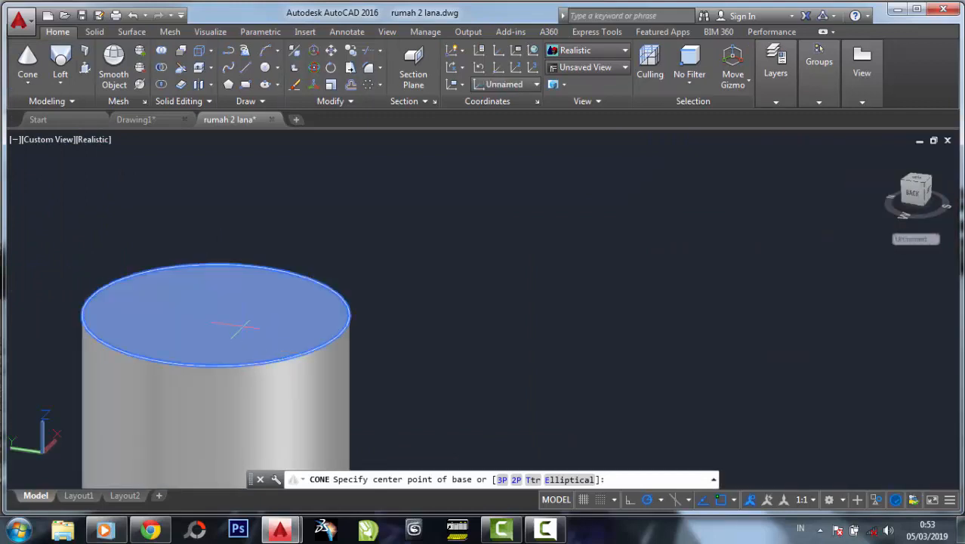
{"action": "left_click", "coordinate": [215, 316]}
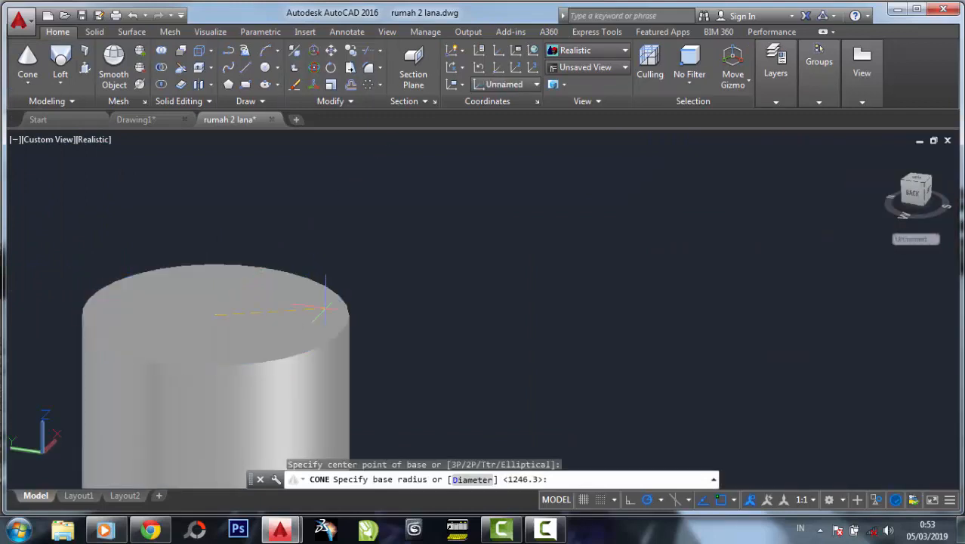
{"action": "left_click", "coordinate": [343, 301]}
{"action": "left_click", "coordinate": [221, 209]}
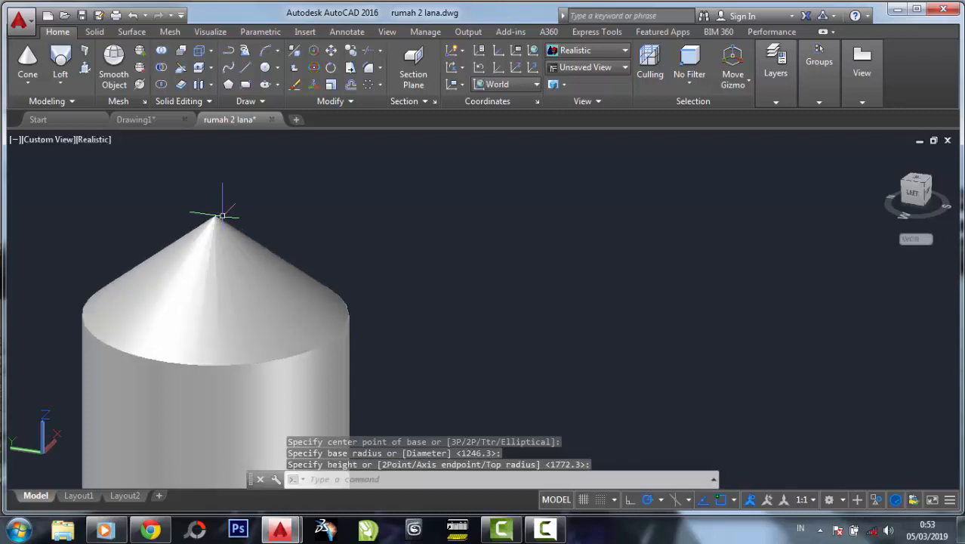
- Widen the cone's tip into a small flat top and lower the cone's height
{"action": "scroll", "coordinate": [222, 209], "scroll_direction": "down", "scroll_amount": 3}
{"action": "scroll", "coordinate": [227, 249], "scroll_direction": "up", "scroll_amount": 5}
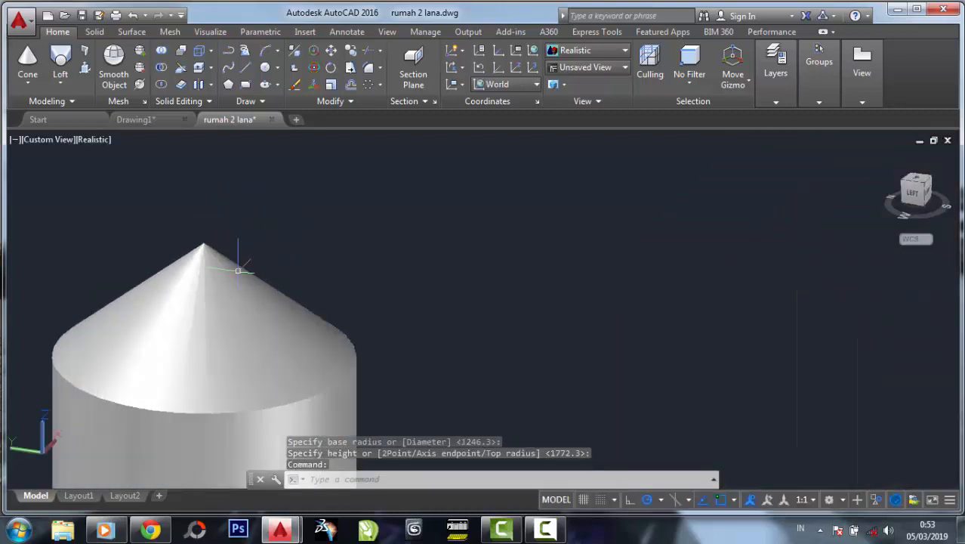
{"action": "left_click", "coordinate": [210, 276]}
{"action": "left_click", "coordinate": [218, 268]}
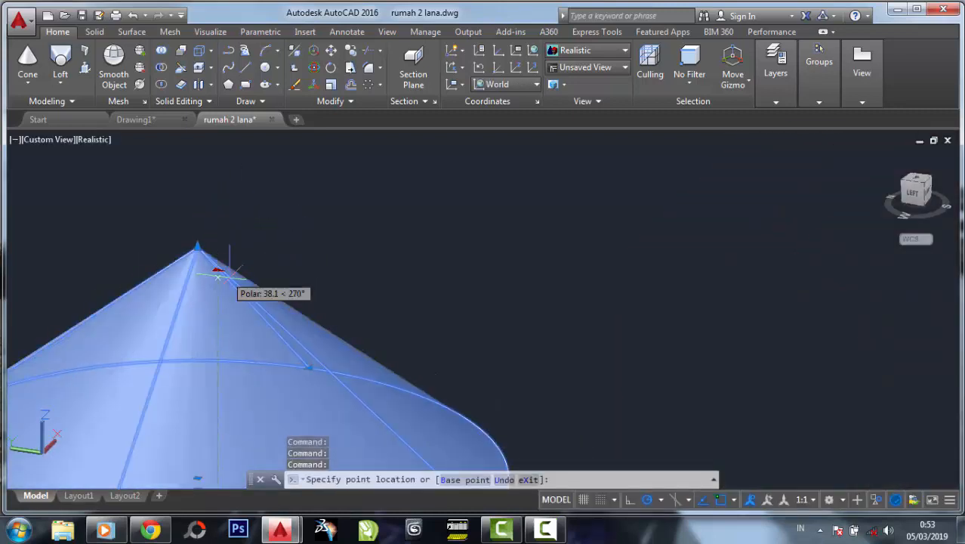
{"action": "scroll", "coordinate": [249, 234], "scroll_direction": "down", "scroll_amount": 2}
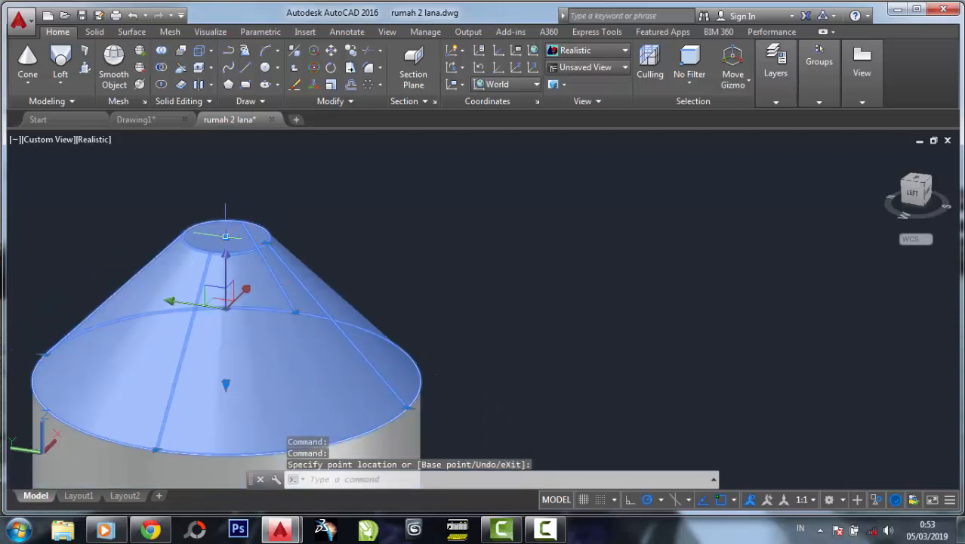
{"action": "left_click", "coordinate": [225, 236]}
{"action": "left_click", "coordinate": [226, 273]}
{"action": "key", "text": "Escape"}
- Union the cylinder and the truncated cone into one tank solid
{"action": "scroll", "coordinate": [353, 239], "scroll_direction": "down", "scroll_amount": 3}
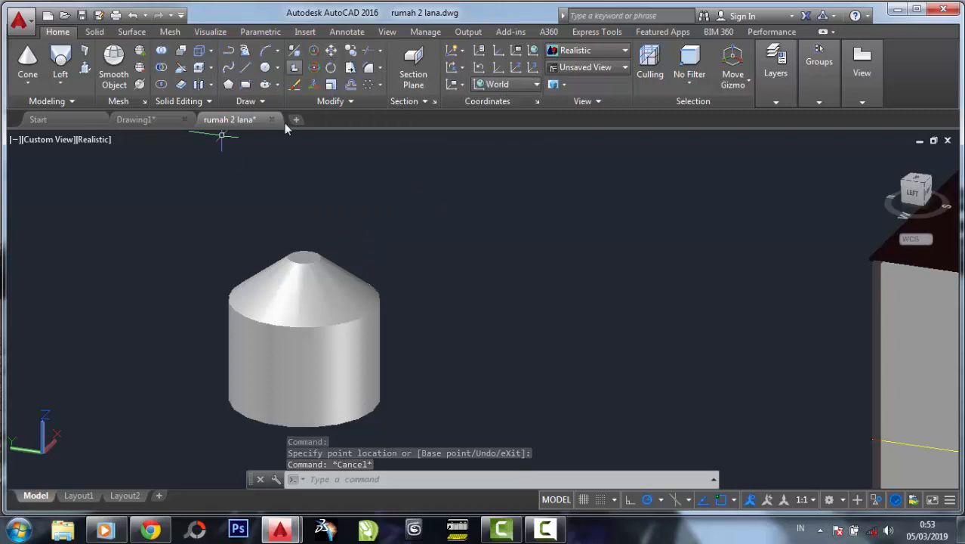
{"action": "left_click", "coordinate": [162, 50]}
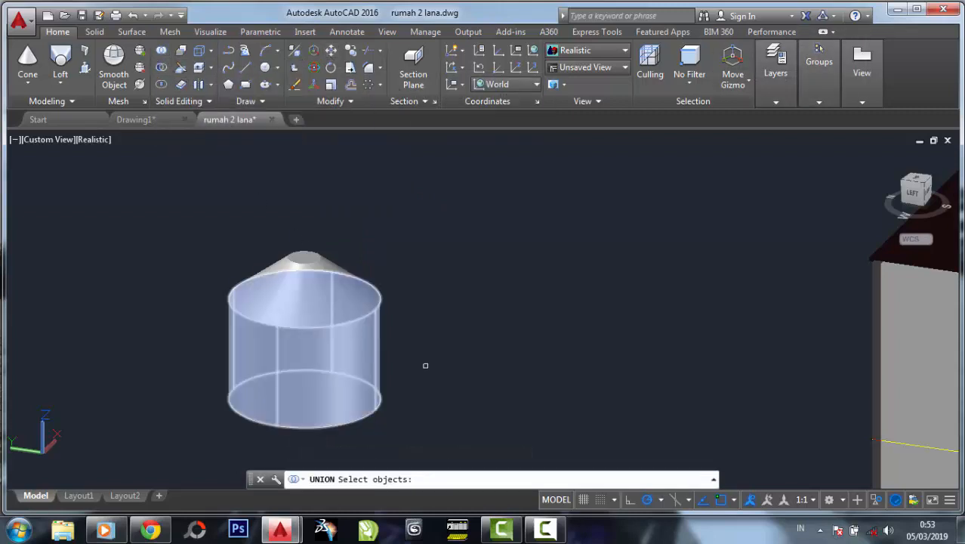
{"action": "left_click", "coordinate": [416, 372]}
{"action": "left_click", "coordinate": [322, 255]}
- Move the tank by its base onto the dark flat roof area at the rear corner of the house
{"action": "middle_click_drag", "start_coordinate": [371, 292], "coordinate": [189, 305]}
{"action": "scroll", "coordinate": [209, 302], "scroll_direction": "down", "scroll_amount": 1}
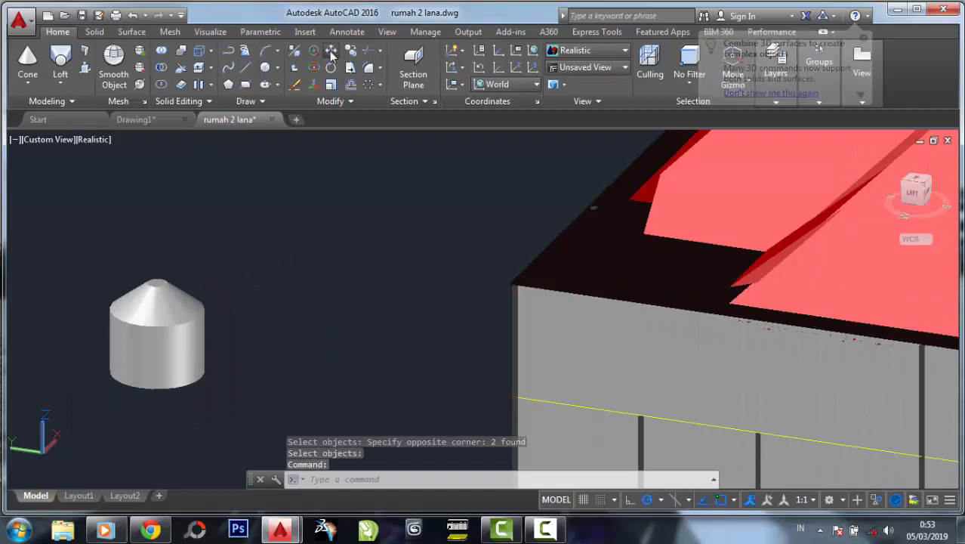
{"action": "left_click", "coordinate": [170, 343]}
{"action": "key", "text": "Return"}
{"action": "scroll", "coordinate": [164, 357], "scroll_direction": "up", "scroll_amount": 1}
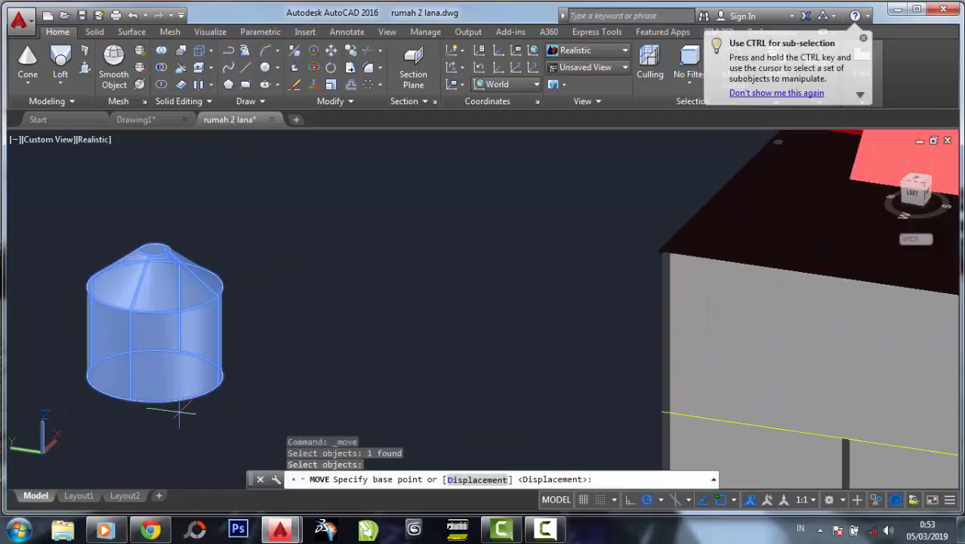
{"action": "left_click", "coordinate": [151, 374]}
{"action": "scroll", "coordinate": [162, 362], "scroll_direction": "down", "scroll_amount": 2}
{"action": "scroll", "coordinate": [572, 287], "scroll_direction": "up", "scroll_amount": 3}
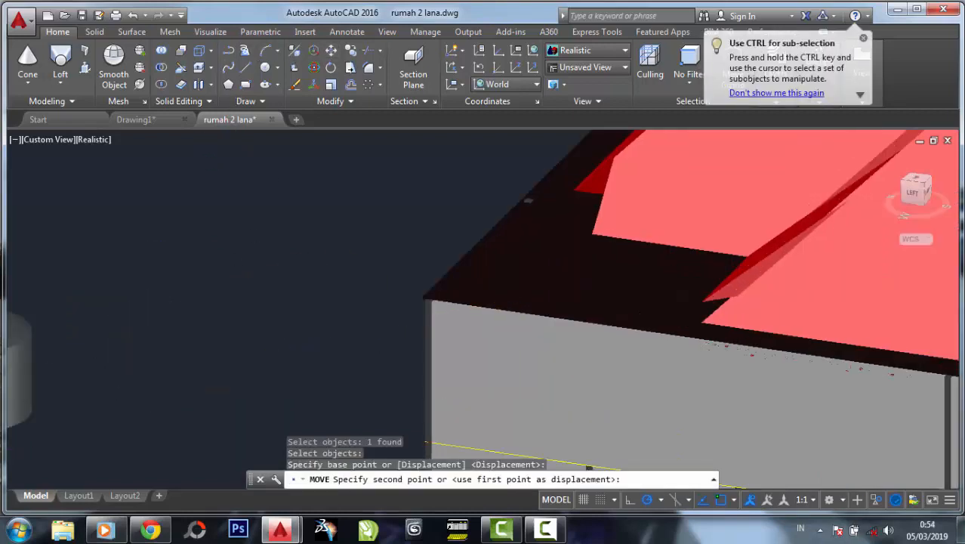
{"action": "left_click", "coordinate": [601, 205]}
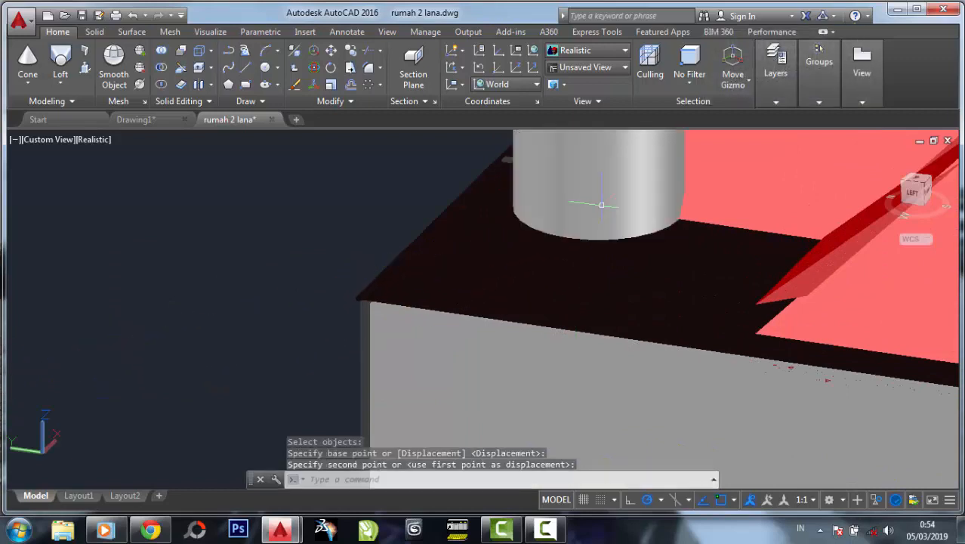
- Switch to the back view and examine how the tank's base sits relative to the roof and wall tops
{"action": "scroll", "coordinate": [335, 260], "scroll_direction": "down", "scroll_amount": 1}
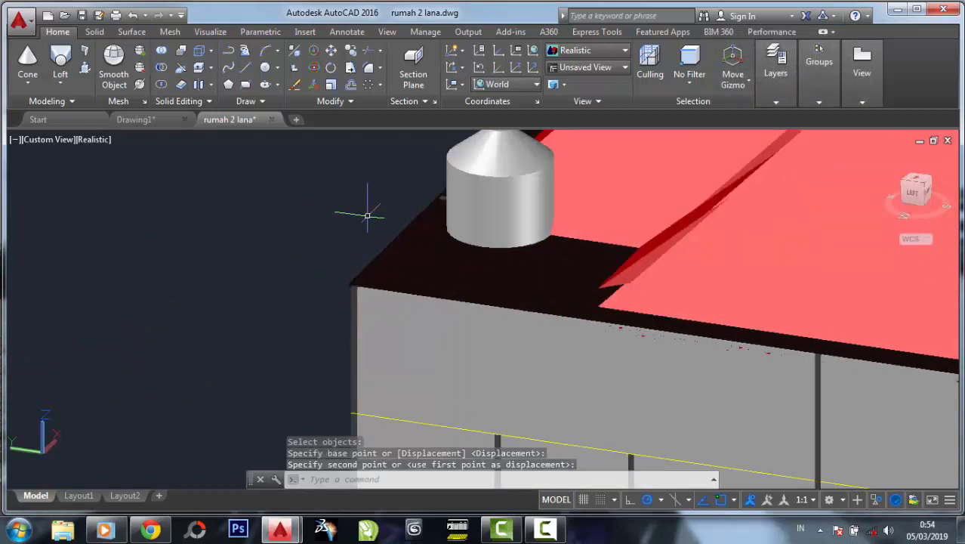
{"action": "left_click", "coordinate": [927, 191]}
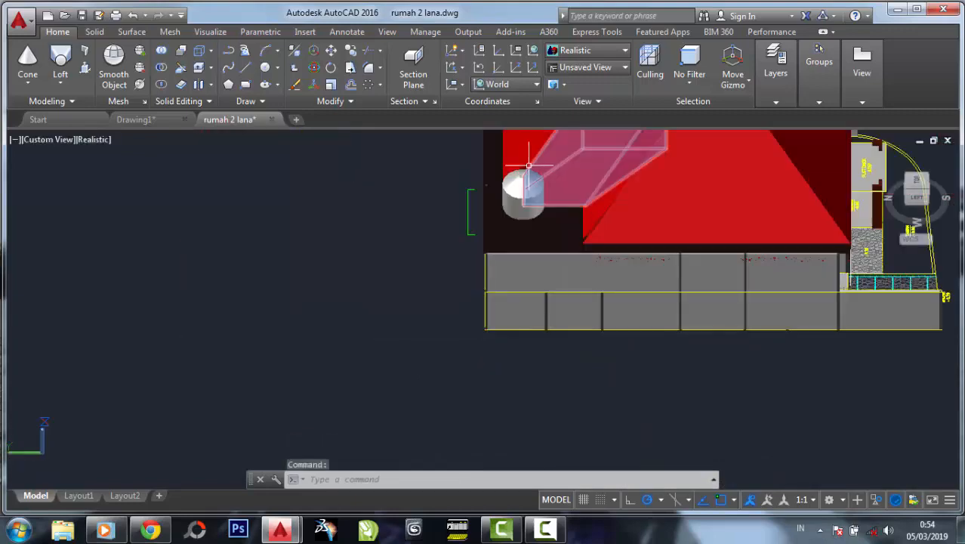
{"action": "left_click", "coordinate": [891, 200]}
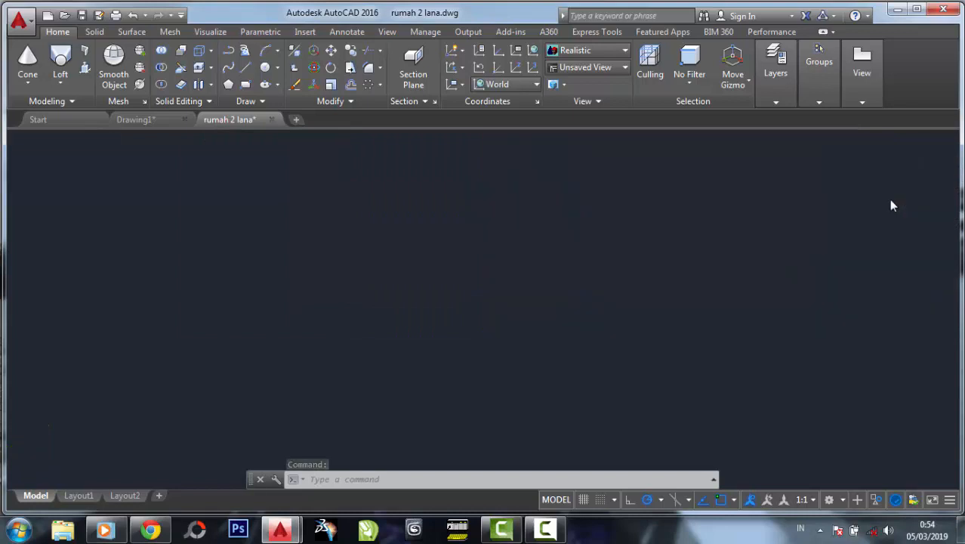
{"action": "left_click", "coordinate": [593, 289]}
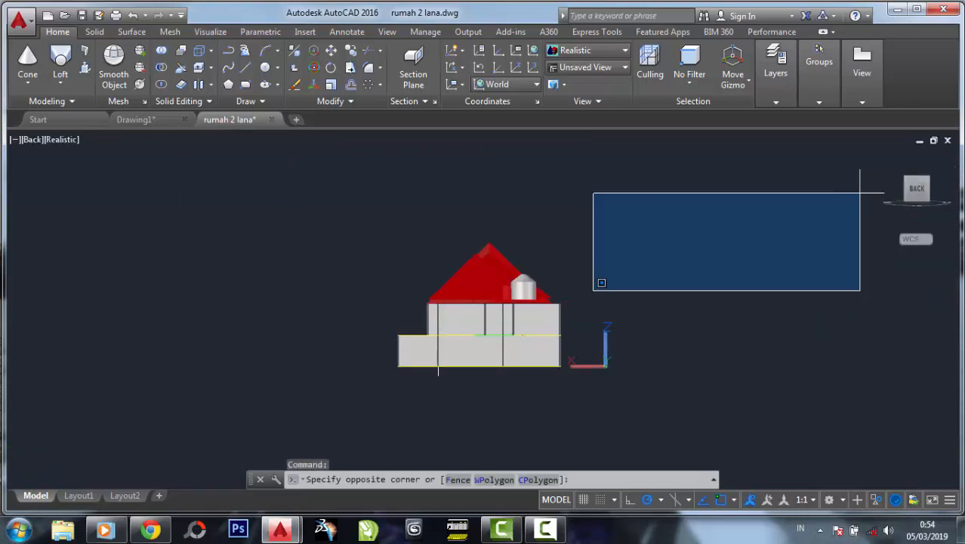
{"action": "left_click", "coordinate": [593, 284]}
{"action": "scroll", "coordinate": [511, 303], "scroll_direction": "up", "scroll_amount": 2}
{"action": "scroll", "coordinate": [529, 289], "scroll_direction": "up", "scroll_amount": 6}
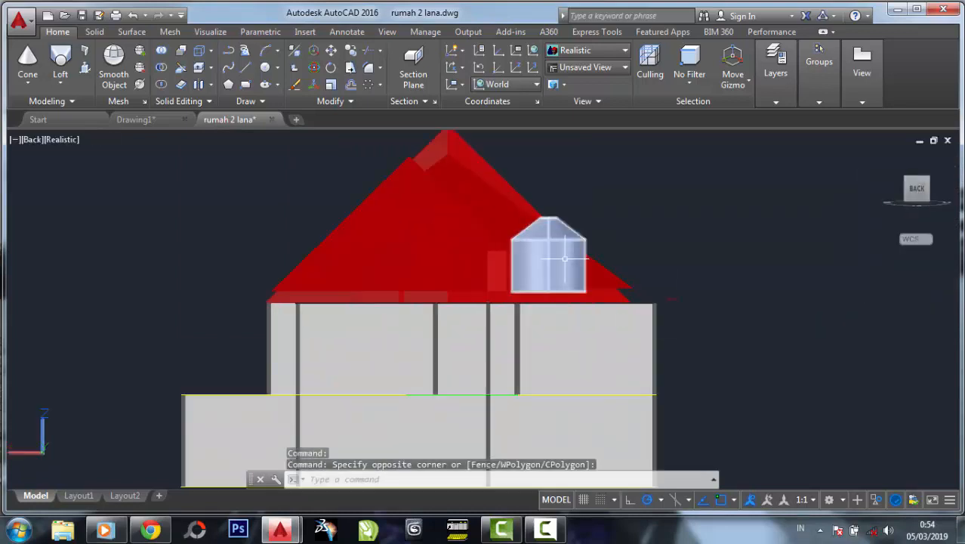
{"action": "scroll", "coordinate": [717, 313], "scroll_direction": "up", "scroll_amount": 3}
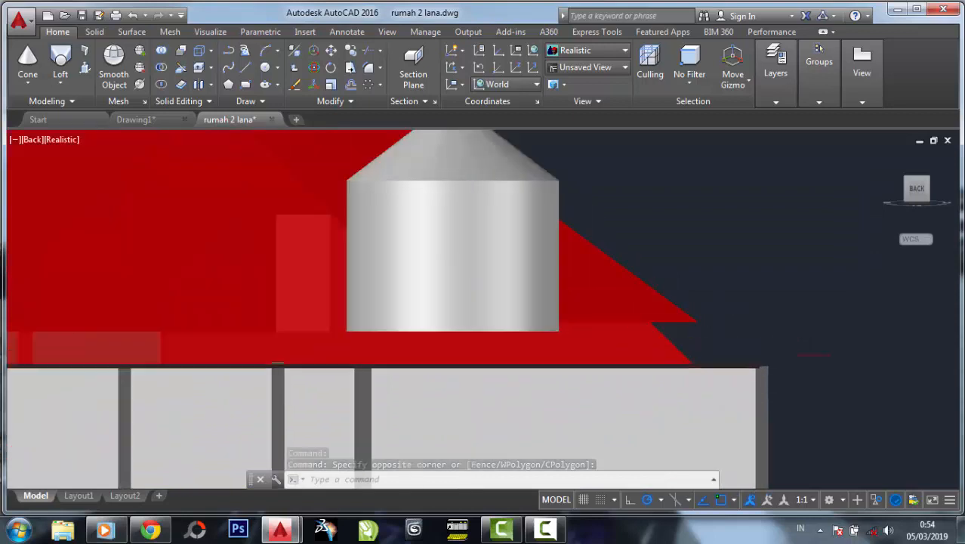
{"action": "scroll", "coordinate": [420, 291], "scroll_direction": "down", "scroll_amount": 2}
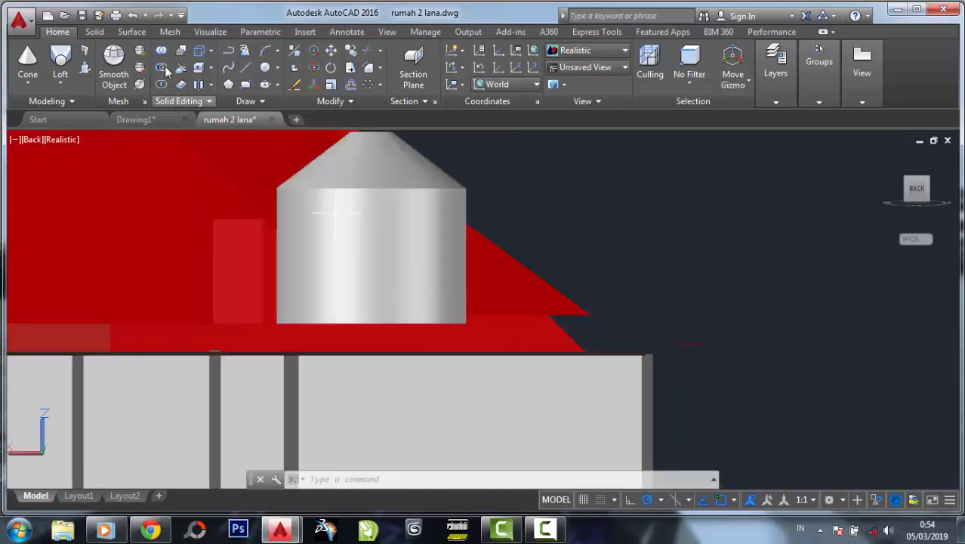
- Move the tank horizontally by its base centre towards the outer side wall in the back view
{"action": "type", "text": "m"}
{"action": "key", "text": "Return"}
{"action": "left_click", "coordinate": [384, 249]}
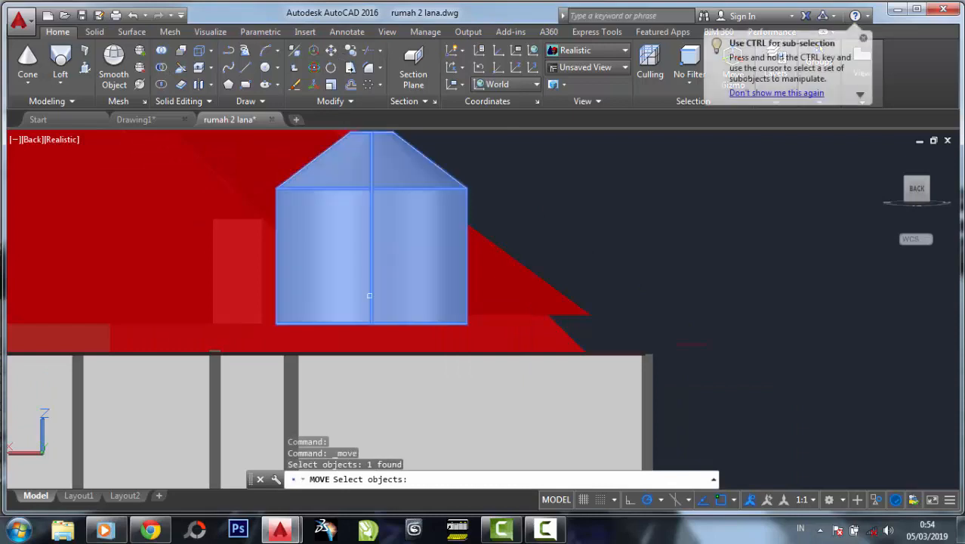
{"action": "scroll", "coordinate": [374, 314], "scroll_direction": "up", "scroll_amount": 3}
{"action": "key", "text": "Return"}
{"action": "left_click", "coordinate": [374, 329]}
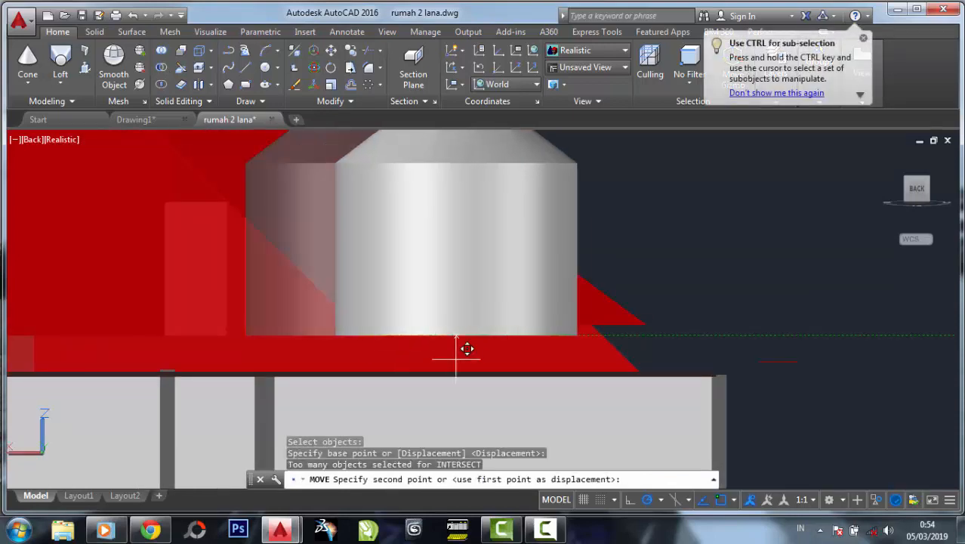
{"action": "scroll", "coordinate": [529, 302], "scroll_direction": "down", "scroll_amount": 2}
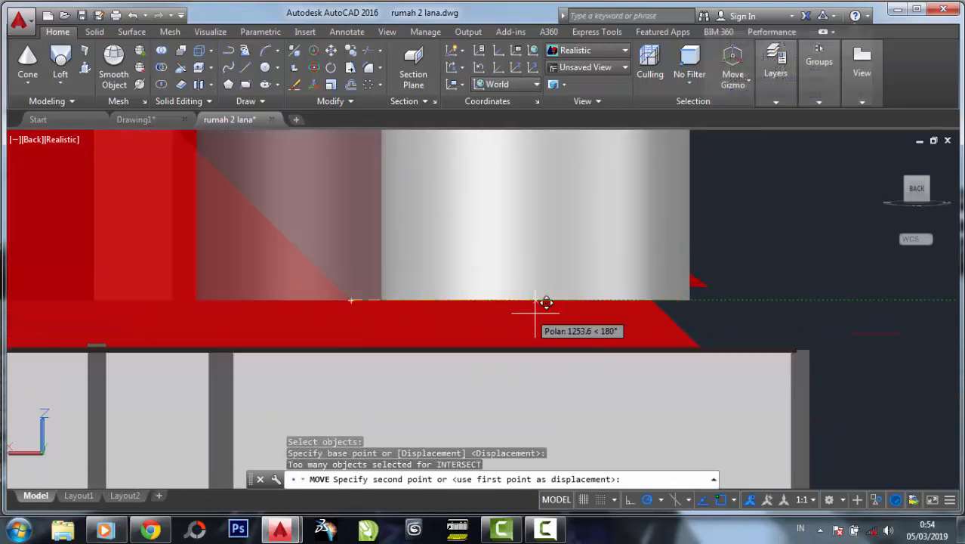
{"action": "left_click", "coordinate": [545, 304]}
{"action": "scroll", "coordinate": [549, 312], "scroll_direction": "down", "scroll_amount": 3}
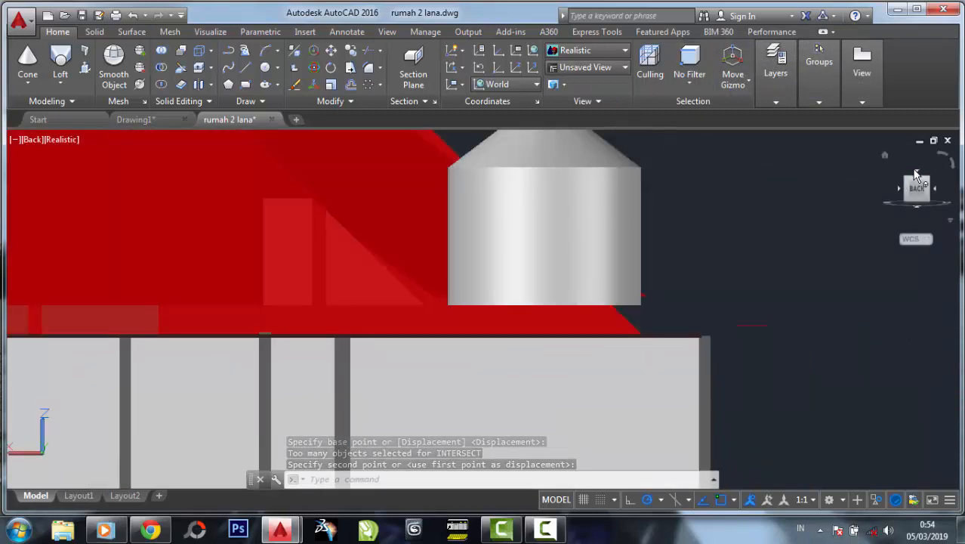
- In the top view, reposition the tank by its centre onto the rear flat roof, just behind the red roof's end
{"action": "scroll", "coordinate": [720, 240], "scroll_direction": "down", "scroll_amount": 5}
{"action": "key", "text": "Escape"}
{"action": "key", "text": "Escape"}
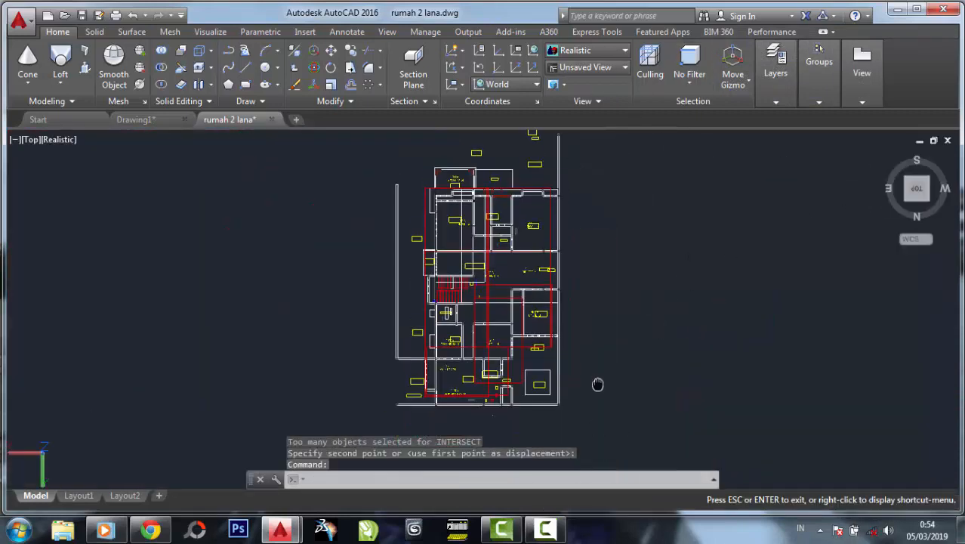
{"action": "scroll", "coordinate": [529, 364], "scroll_direction": "up", "scroll_amount": 2}
{"action": "scroll", "coordinate": [525, 364], "scroll_direction": "up", "scroll_amount": 4}
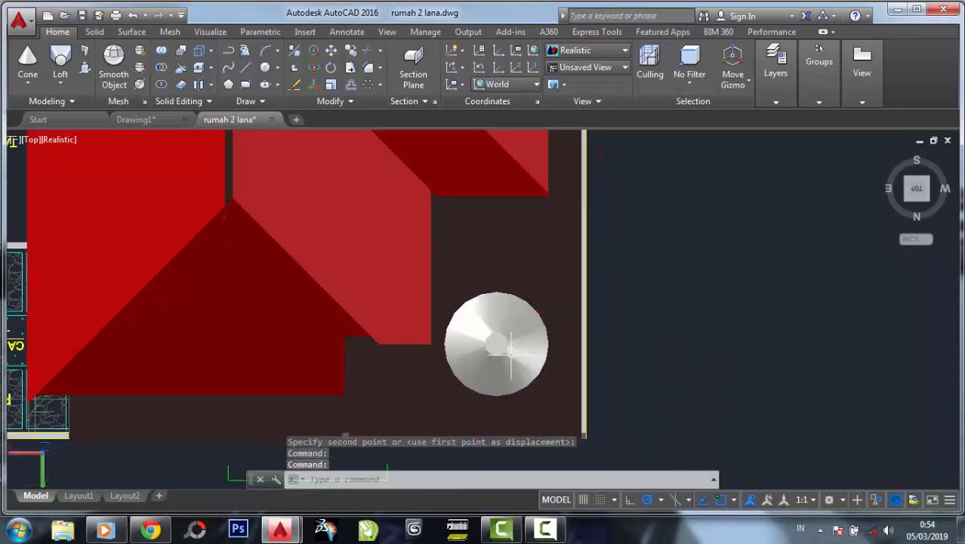
{"action": "left_click", "coordinate": [510, 352]}
{"action": "left_click", "coordinate": [496, 345]}
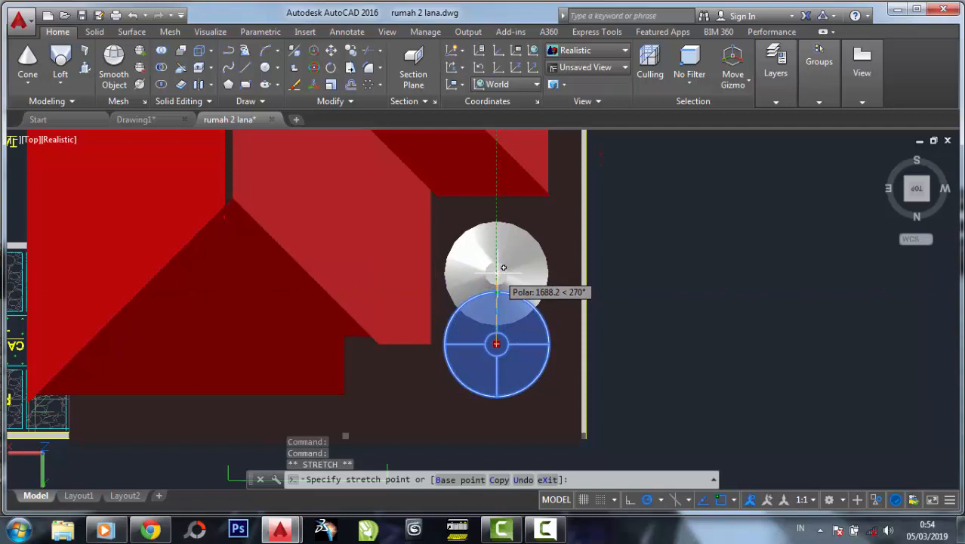
{"action": "left_click", "coordinate": [404, 392]}
{"action": "key", "text": "Escape"}
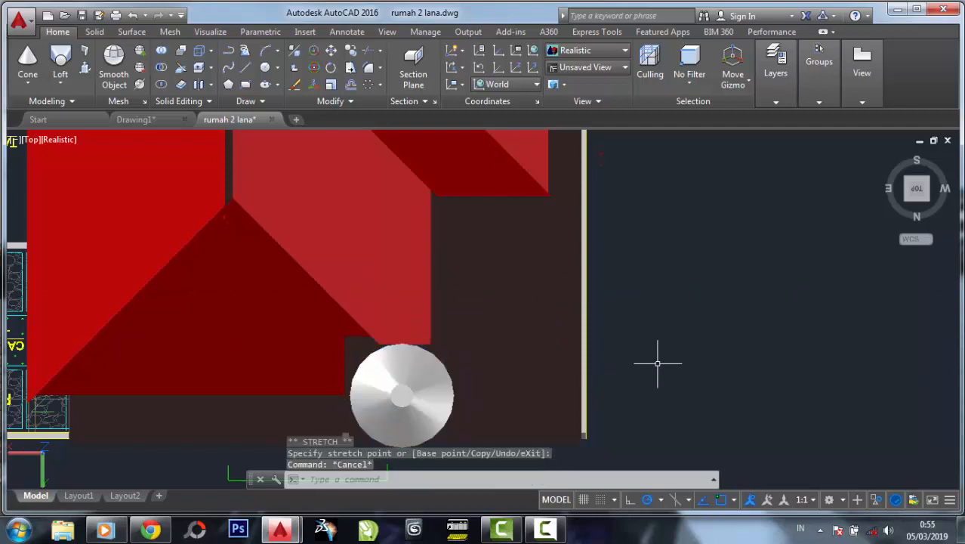
- Switch to the SW isometric view and set the tank's colour to red
{"action": "left_click", "coordinate": [578, 68]}
{"action": "left_click", "coordinate": [578, 169]}
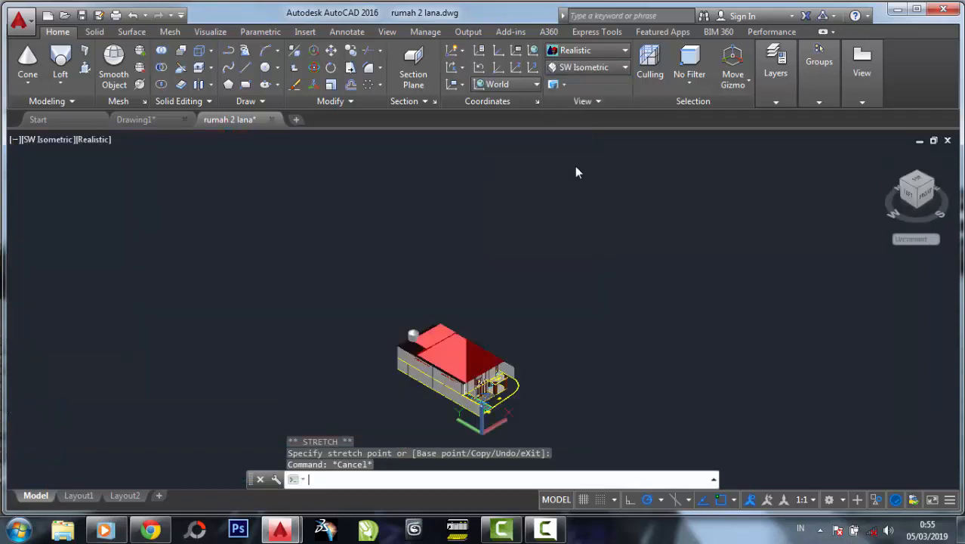
{"action": "left_click", "coordinate": [392, 315]}
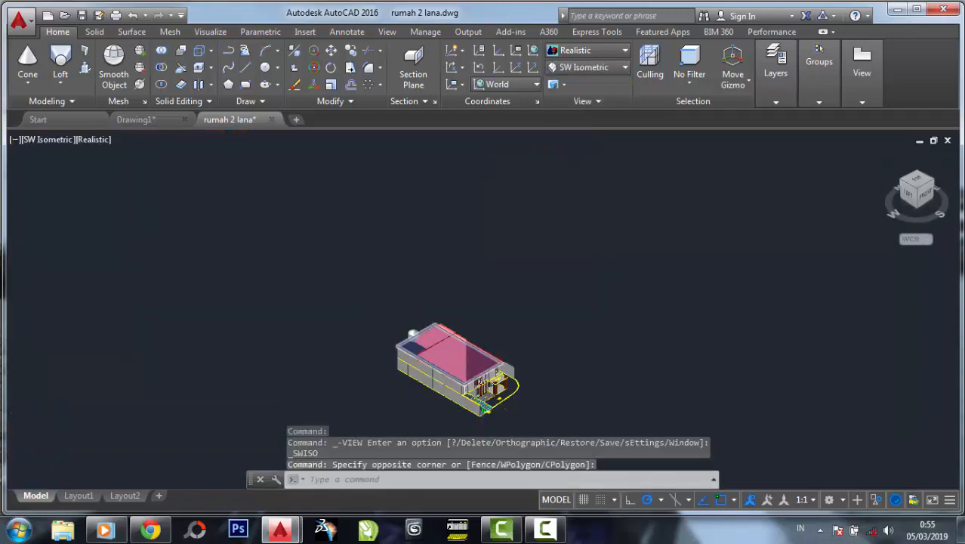
{"action": "scroll", "coordinate": [413, 355], "scroll_direction": "up", "scroll_amount": 2}
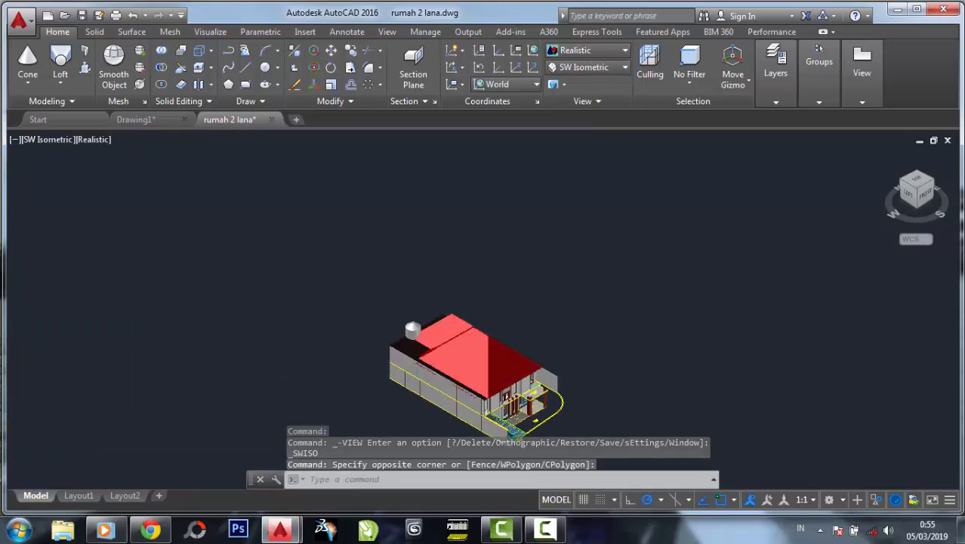
{"action": "scroll", "coordinate": [415, 345], "scroll_direction": "up", "scroll_amount": 2}
{"action": "scroll", "coordinate": [362, 308], "scroll_direction": "up", "scroll_amount": 8}
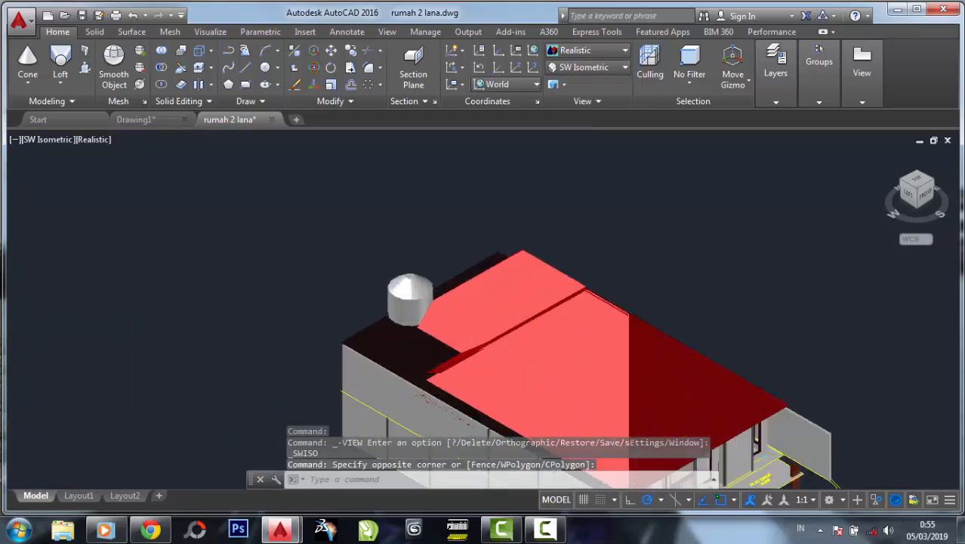
{"action": "scroll", "coordinate": [363, 307], "scroll_direction": "down", "scroll_amount": 3}
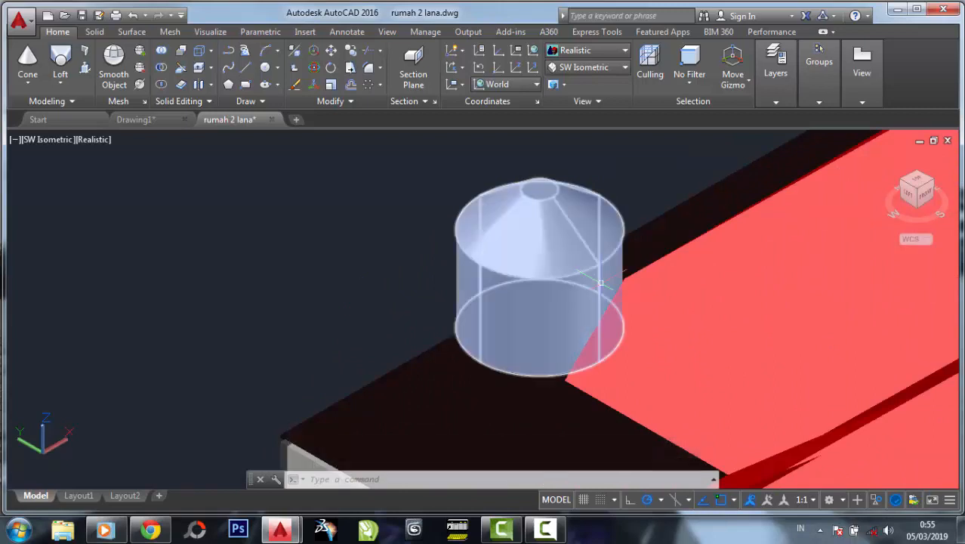
{"action": "left_click", "coordinate": [581, 273]}
{"action": "left_click", "coordinate": [728, 184]}
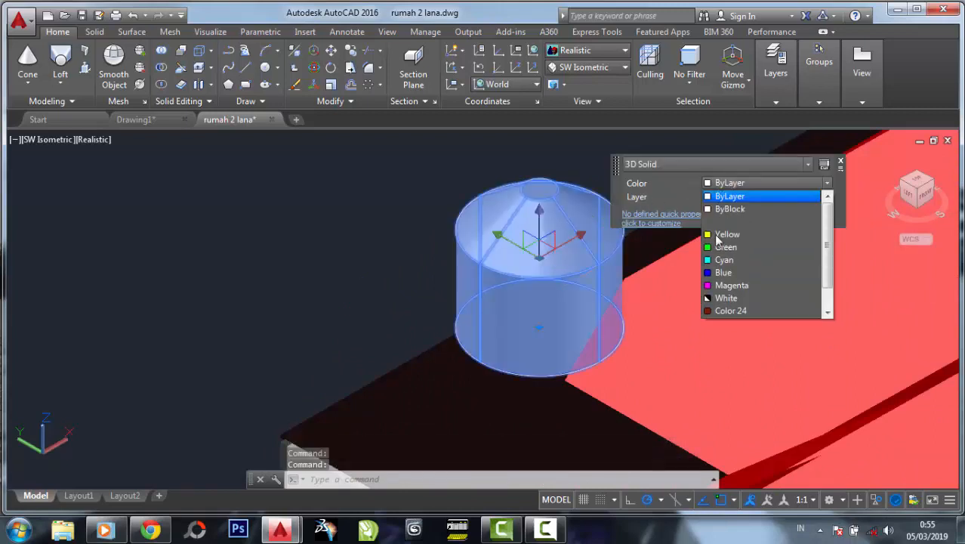
{"action": "left_click", "coordinate": [717, 219]}
{"action": "key", "text": "Escape"}
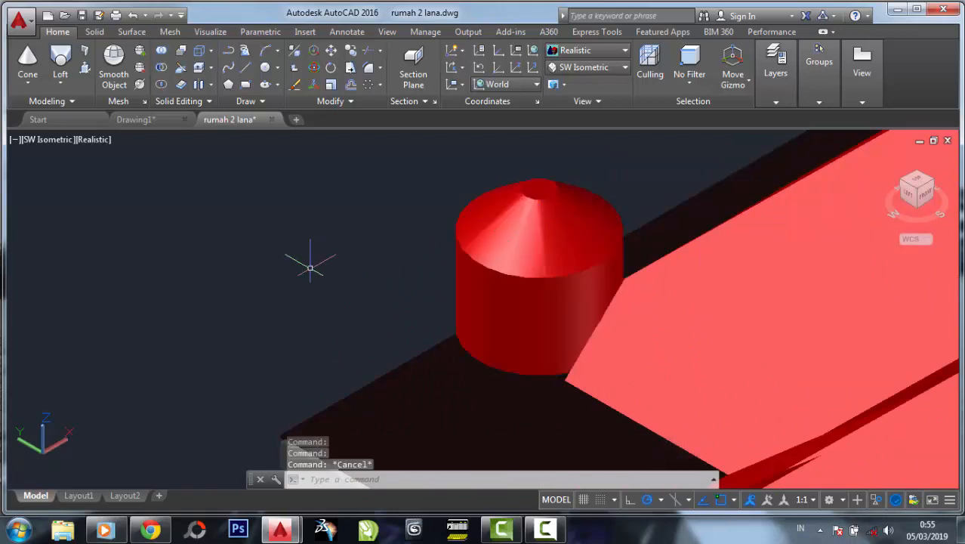
- Turn on sunlight for the scene and accept the recommended exposure adjustment
{"action": "scroll", "coordinate": [301, 265], "scroll_direction": "down", "scroll_amount": 6}
{"action": "left_click", "coordinate": [470, 33]}
{"action": "scroll", "coordinate": [473, 39], "scroll_direction": "down", "scroll_amount": 1}
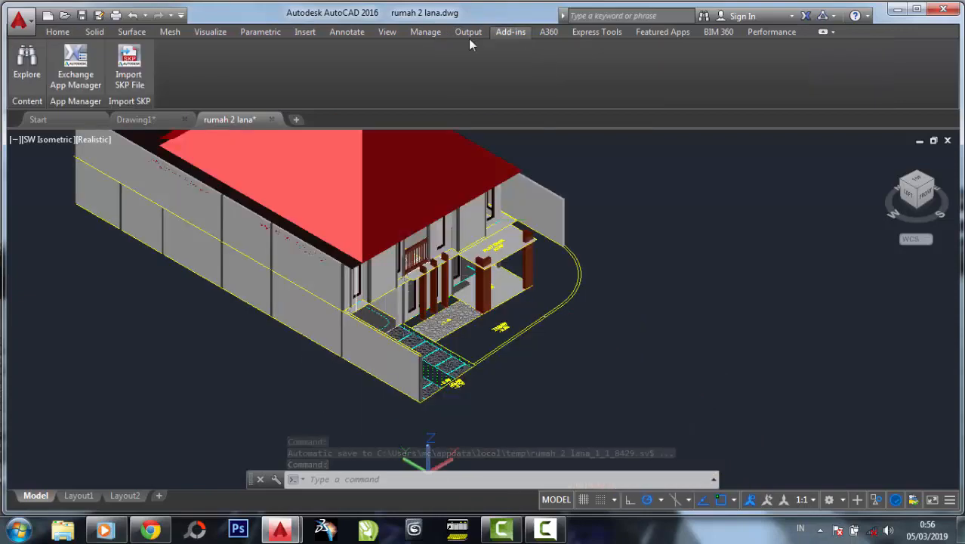
{"action": "left_click", "coordinate": [260, 32]}
{"action": "left_click", "coordinate": [305, 33]}
{"action": "left_click", "coordinate": [214, 34]}
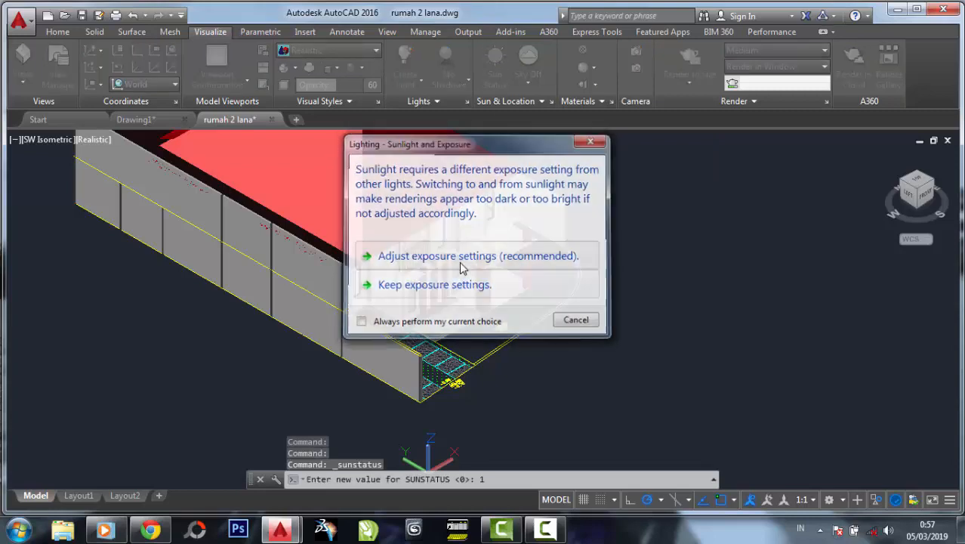
{"action": "left_click", "coordinate": [462, 236]}
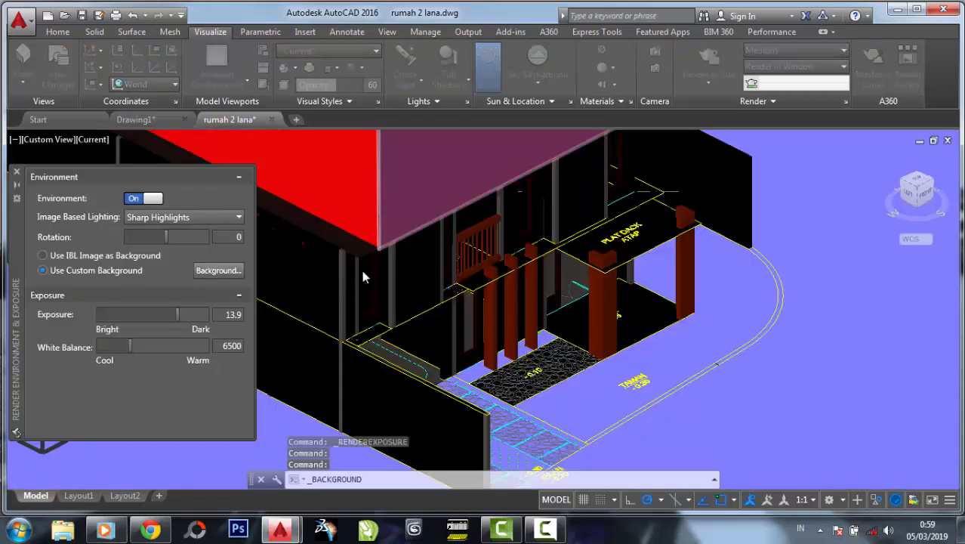
- Change the custom render background from a solid colour to a Gradient
{"action": "left_click", "coordinate": [218, 269]}
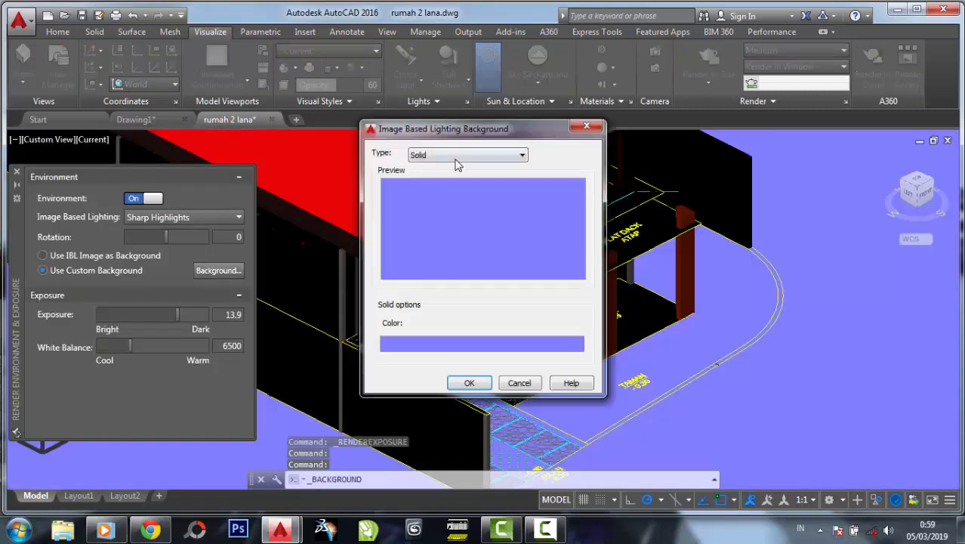
{"action": "left_click", "coordinate": [456, 156]}
{"action": "left_click", "coordinate": [443, 170]}
{"action": "left_click", "coordinate": [442, 157]}
{"action": "left_click", "coordinate": [442, 186]}
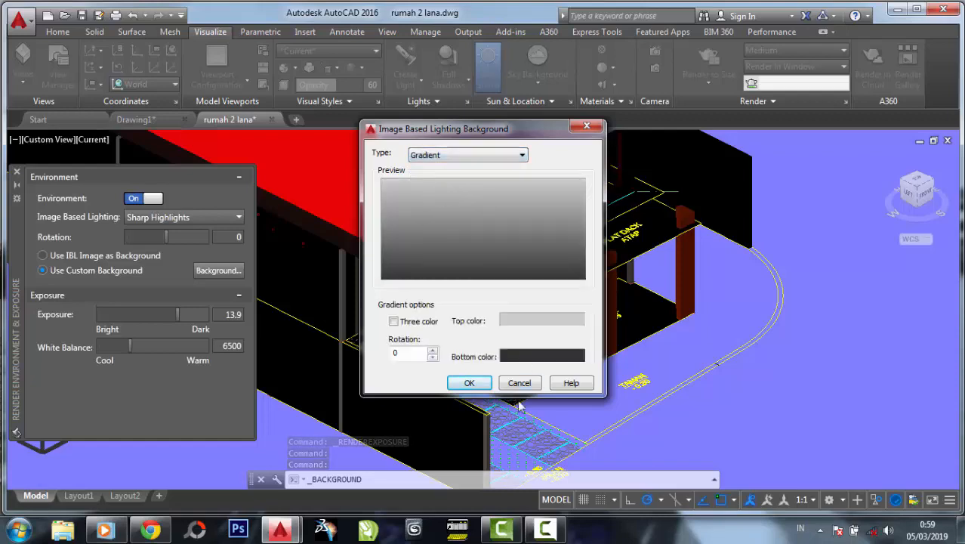
{"action": "left_click", "coordinate": [466, 382]}
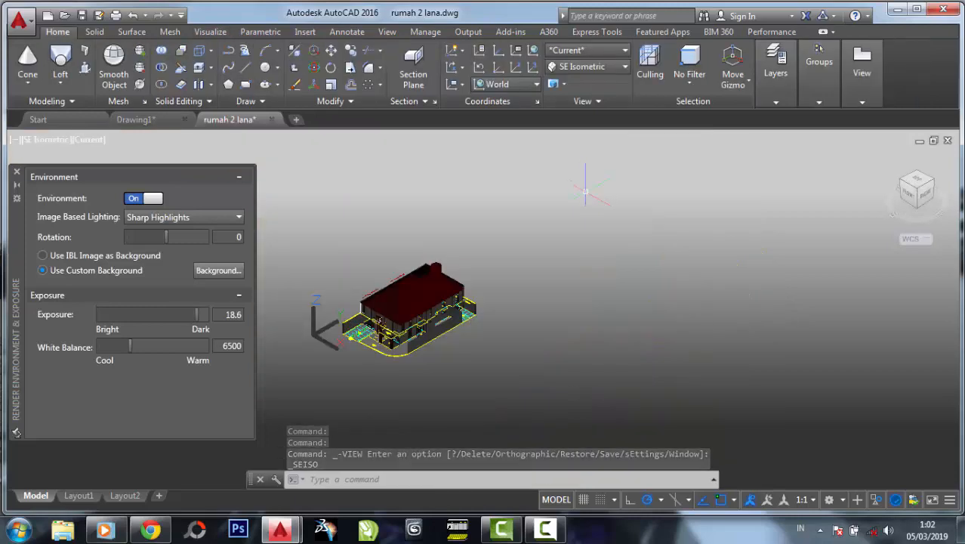
- Set the render environment's exposure to 13.8, white balance to 17249 and rotation to -45.33
{"action": "scroll", "coordinate": [374, 334], "scroll_direction": "up", "scroll_amount": 4}
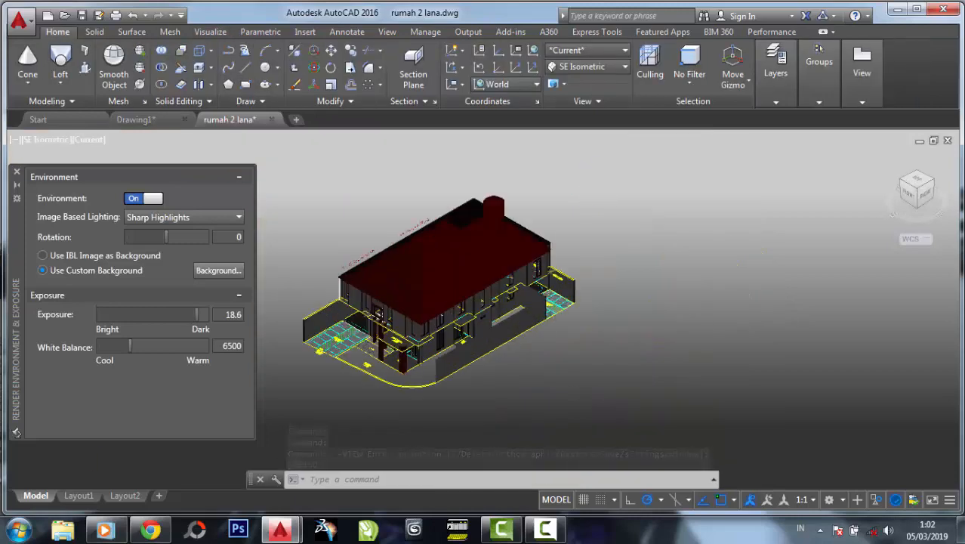
{"action": "scroll", "coordinate": [406, 372], "scroll_direction": "up", "scroll_amount": 4}
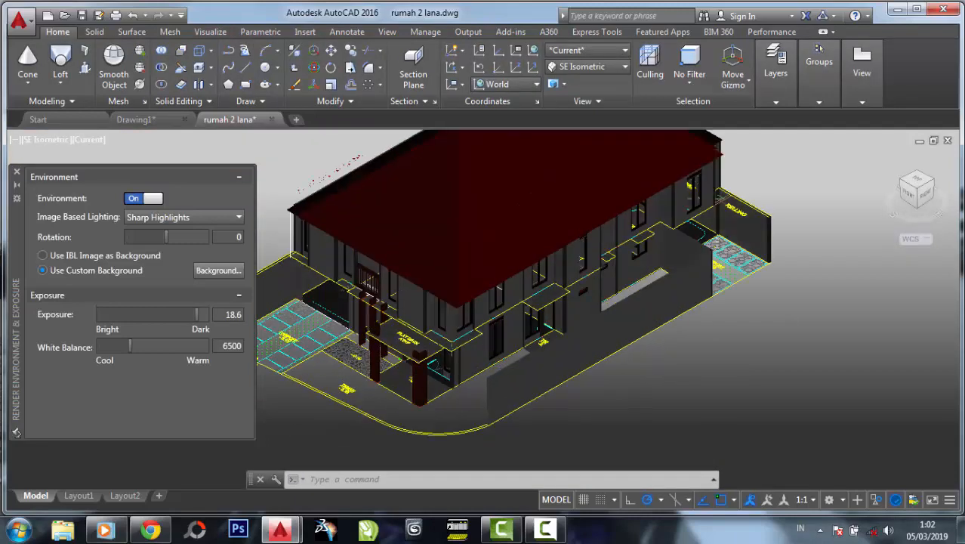
{"action": "middle_click_drag", "start_coordinate": [408, 372], "coordinate": [468, 376]}
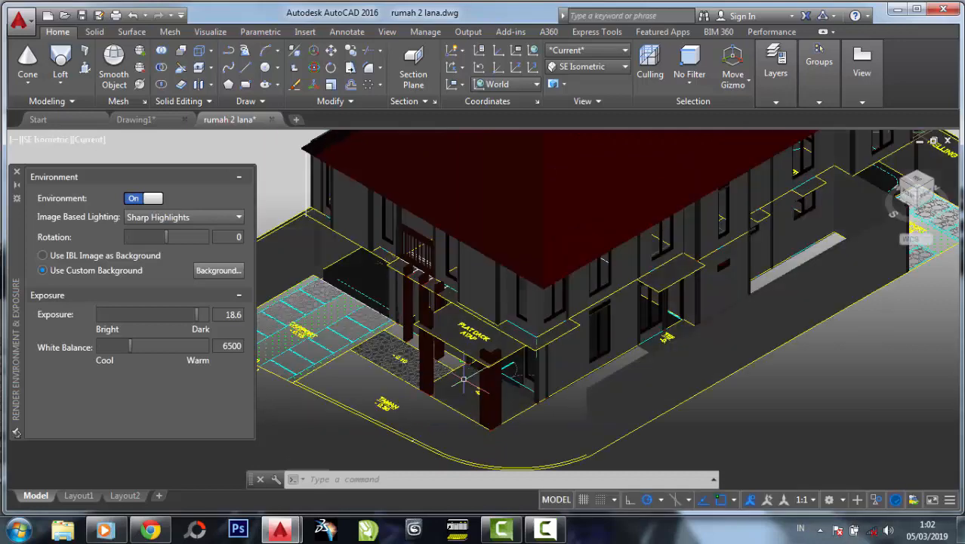
{"action": "scroll", "coordinate": [519, 404], "scroll_direction": "down", "scroll_amount": 4}
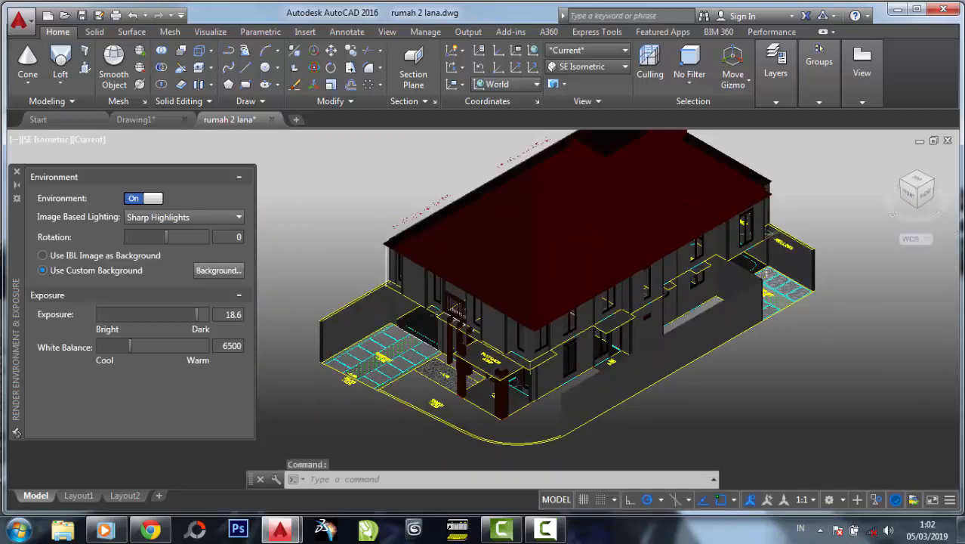
{"action": "middle_click_drag", "start_coordinate": [331, 227], "coordinate": [331, 250]}
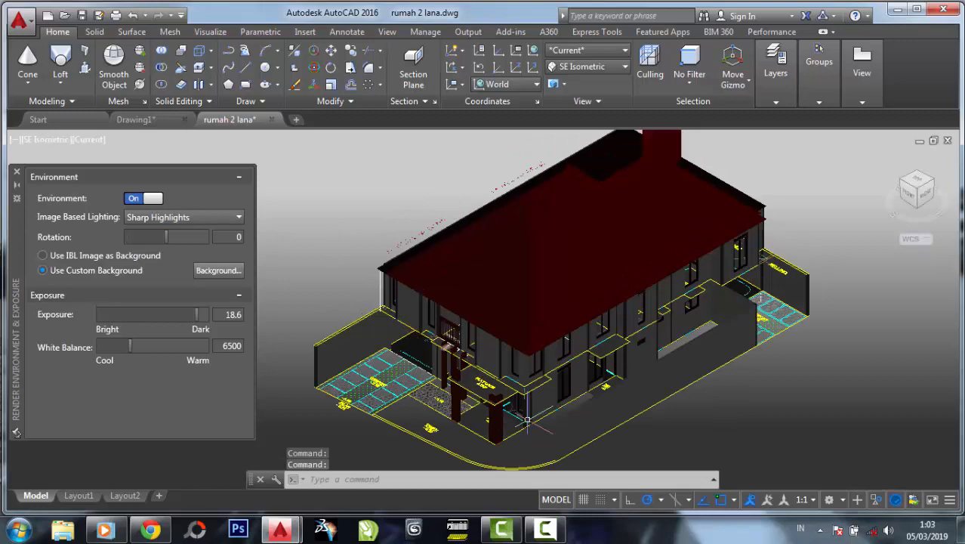
{"action": "scroll", "coordinate": [527, 419], "scroll_direction": "up", "scroll_amount": 2}
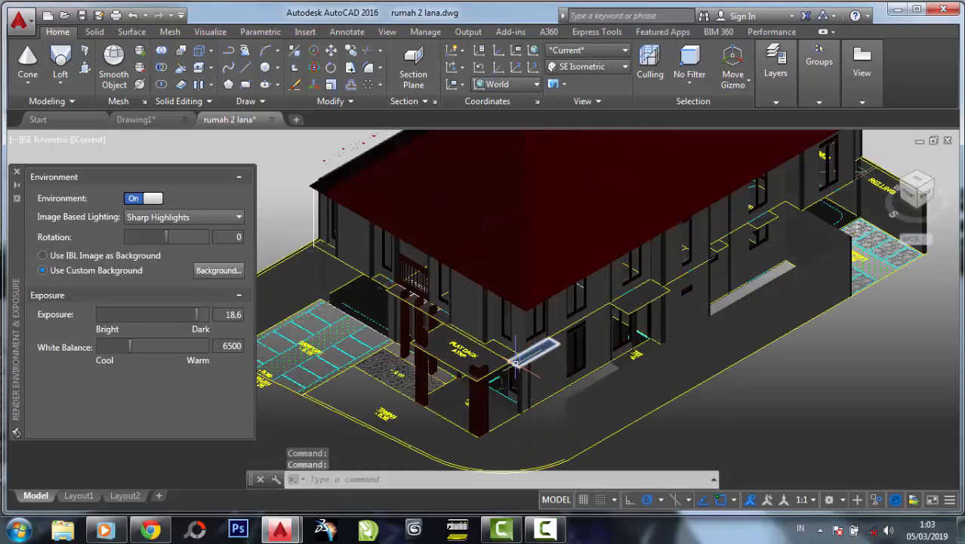
{"action": "left_click_drag", "start_coordinate": [188, 316], "coordinate": [176, 318]}
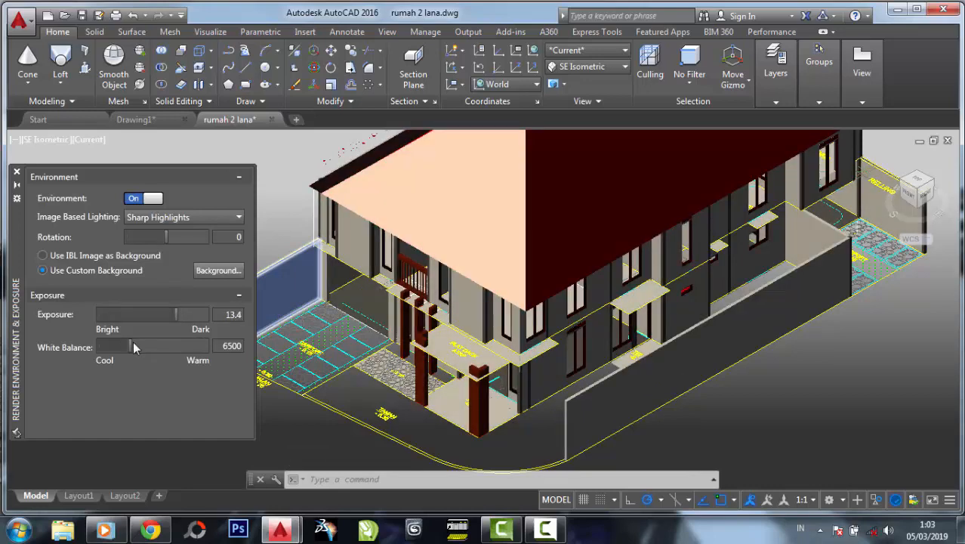
{"action": "left_click_drag", "start_coordinate": [102, 344], "coordinate": [188, 346]}
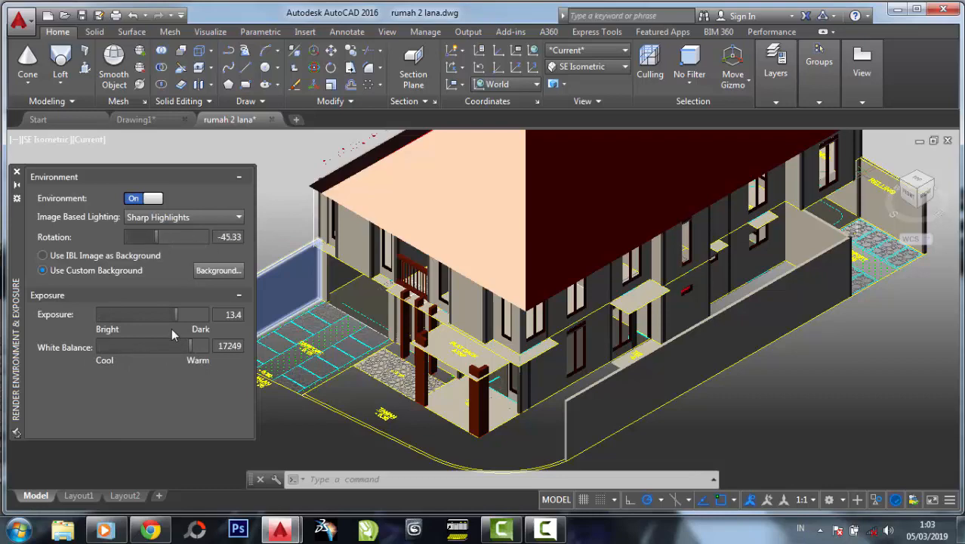
{"action": "mouse_move", "coordinate": [175, 315]}
{"action": "left_mouse_down"}
{"action": "mouse_move", "coordinate": [164, 314]}
{"action": "mouse_move", "coordinate": [177, 315]}
{"action": "left_mouse_up"}
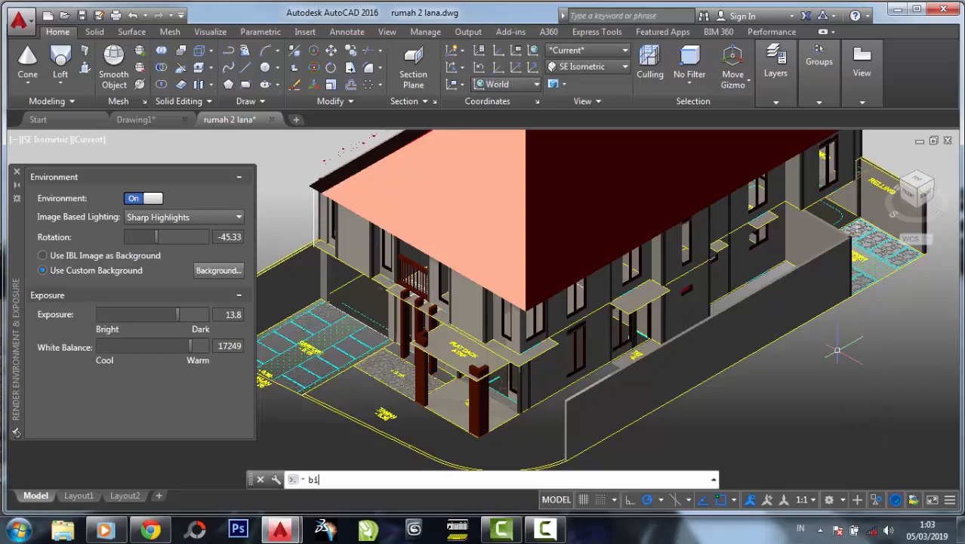
- Orbit the house to an angled front view and examine the facade, columns and terrace under the new lighting
{"action": "key", "text": "Return"}
{"action": "mouse_move", "coordinate": [837, 350]}
{"action": "left_mouse_down"}
{"action": "mouse_move", "coordinate": [825, 355]}
{"action": "mouse_move", "coordinate": [764, 252]}
{"action": "mouse_move", "coordinate": [610, 296]}
{"action": "mouse_move", "coordinate": [518, 275]}
{"action": "mouse_move", "coordinate": [786, 265]}
{"action": "mouse_move", "coordinate": [664, 297]}
{"action": "mouse_move", "coordinate": [635, 318]}
{"action": "mouse_move", "coordinate": [620, 301]}
{"action": "left_mouse_up"}
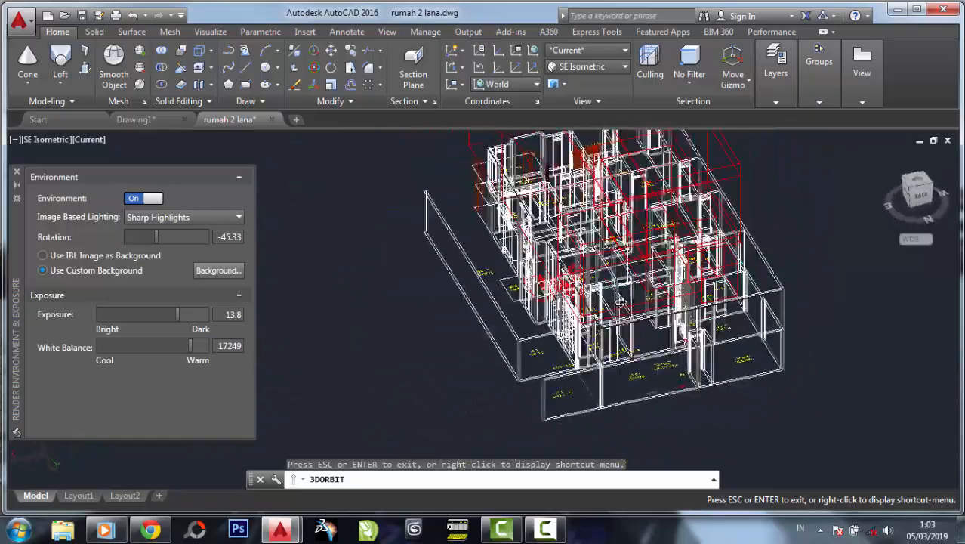
{"action": "left_click_drag", "start_coordinate": [647, 283], "coordinate": [638, 220]}
{"action": "right_click", "coordinate": [638, 220]}
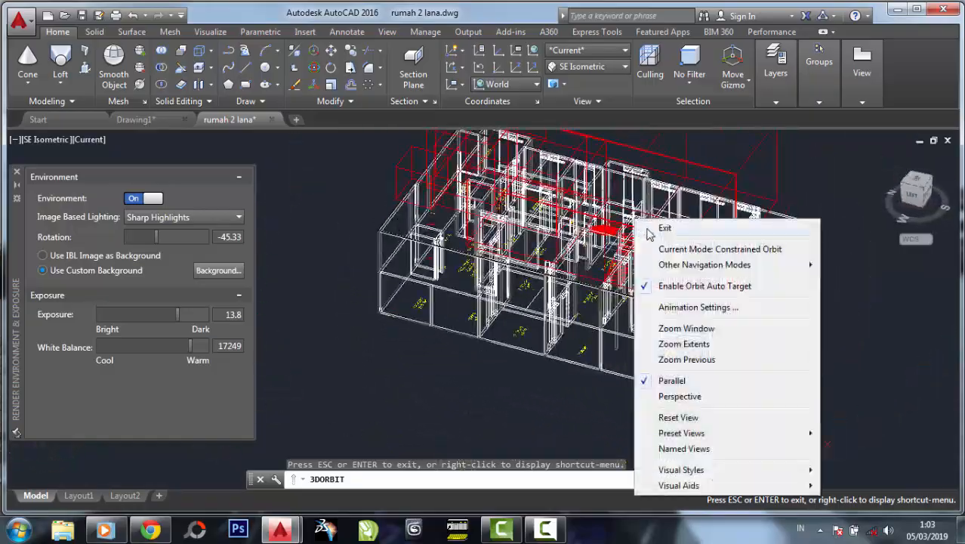
{"action": "mouse_move", "coordinate": [859, 396]}
{"action": "left_mouse_down"}
{"action": "mouse_move", "coordinate": [711, 332]}
{"action": "mouse_move", "coordinate": [604, 310]}
{"action": "mouse_move", "coordinate": [633, 316]}
{"action": "mouse_move", "coordinate": [454, 238]}
{"action": "left_mouse_up"}
{"action": "right_click", "coordinate": [454, 239]}
{"action": "left_click", "coordinate": [482, 248]}
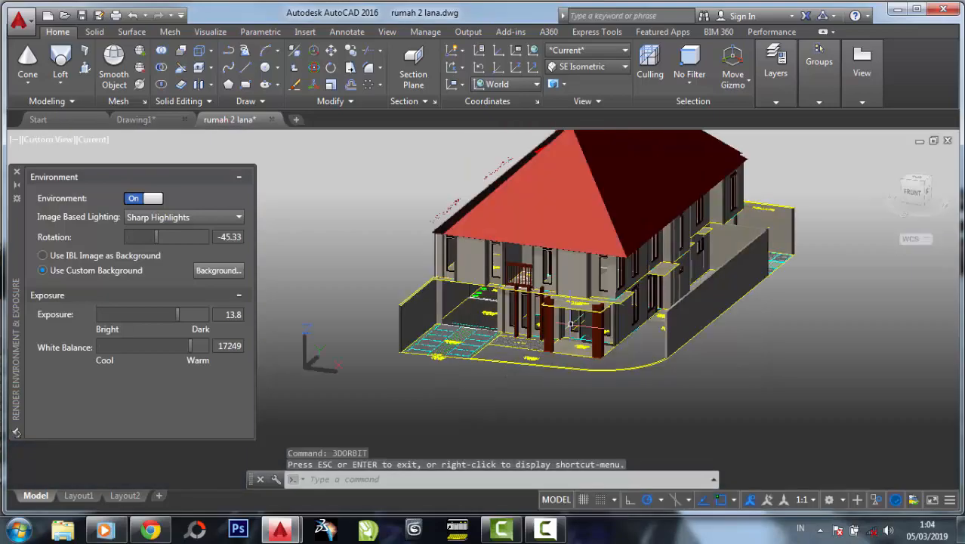
{"action": "scroll", "coordinate": [535, 304], "scroll_direction": "up", "scroll_amount": 5}
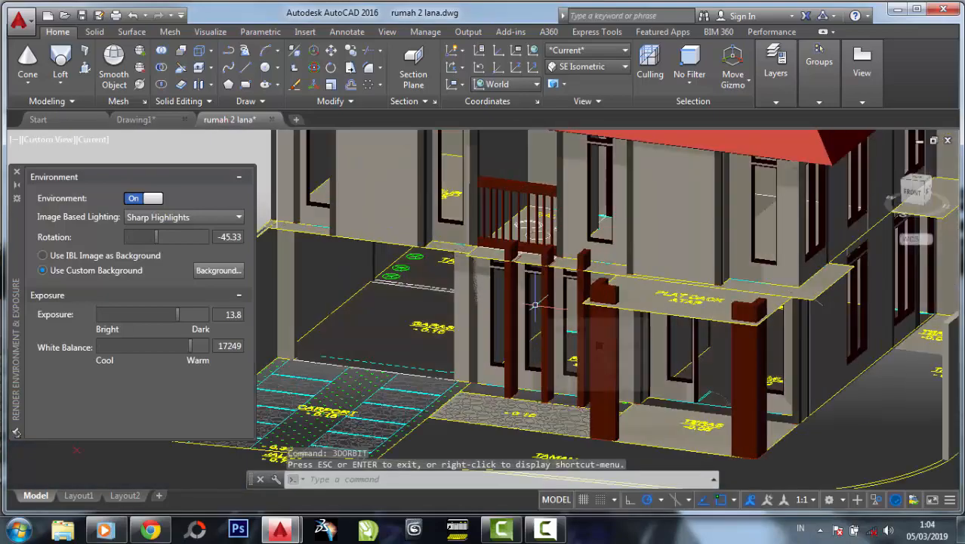